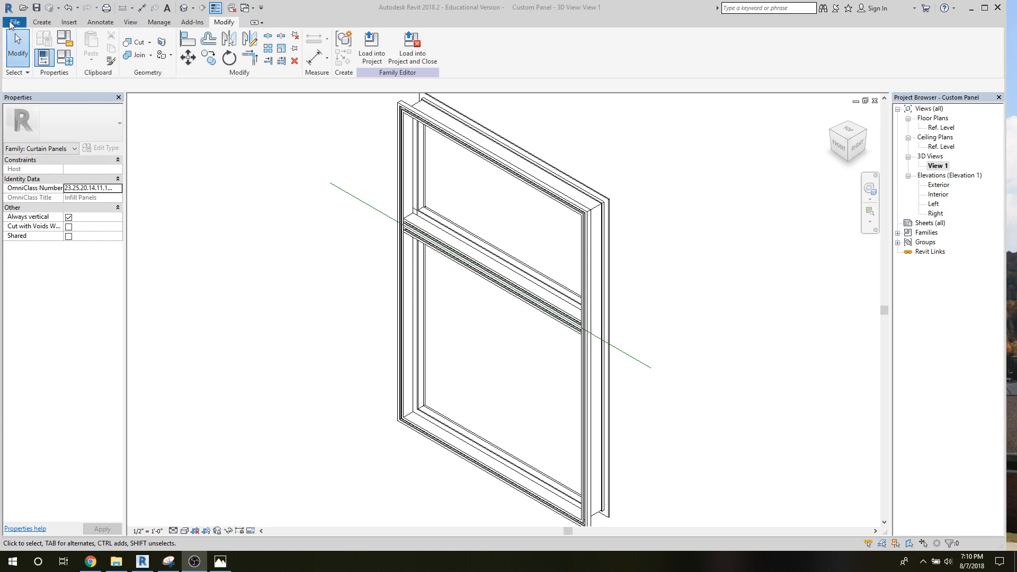
Step: Create a new project from the Architectural Template
click(10, 24)
click(11, 24)
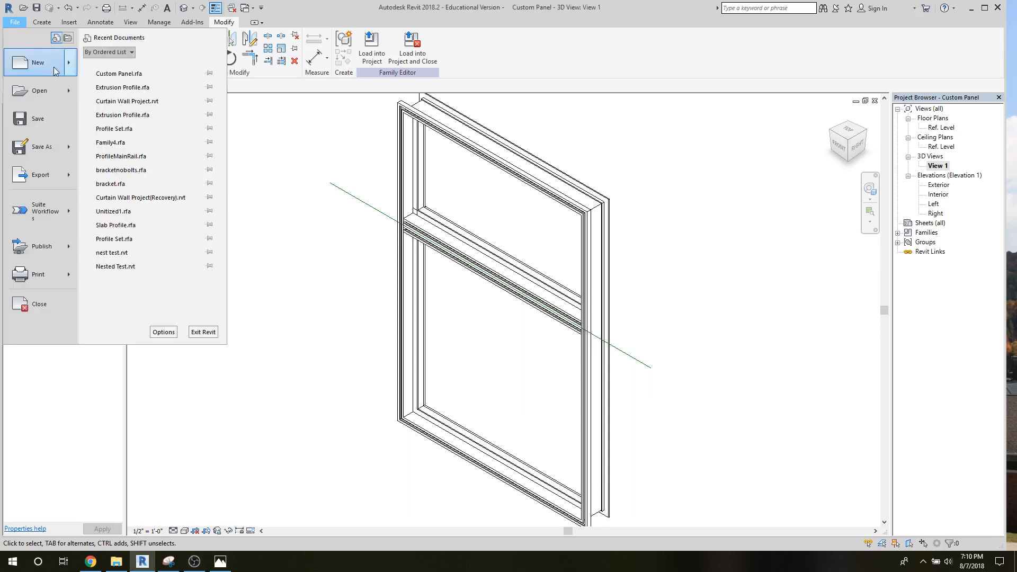
mouse_move(70, 73)
click(122, 66)
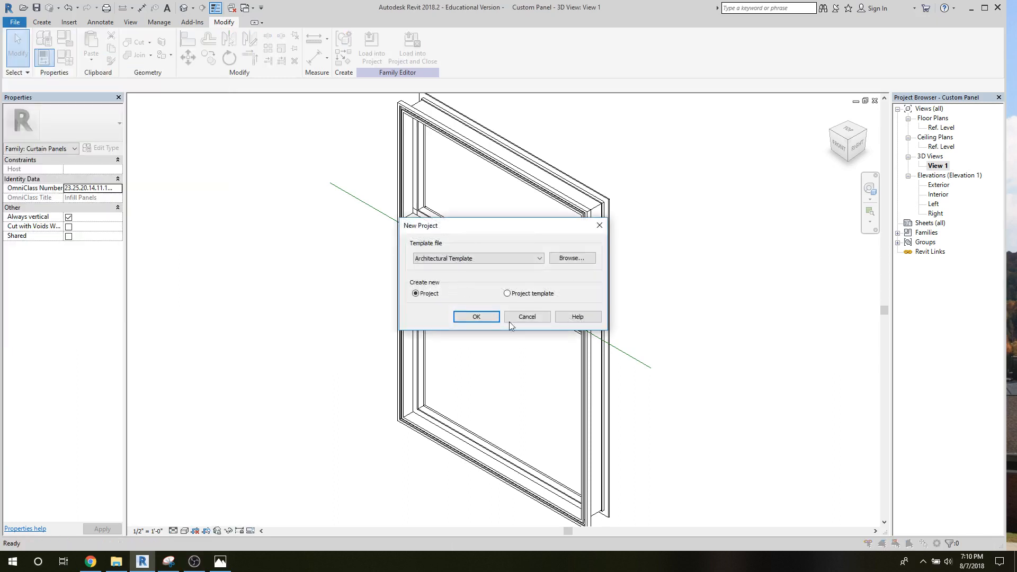
click(488, 319)
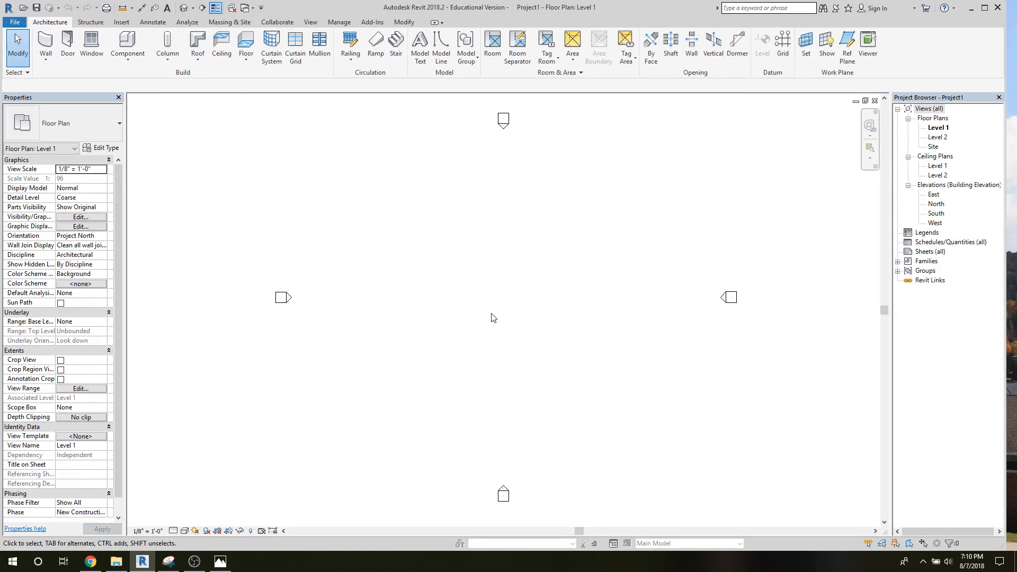
Step: Save the new project in the MCW folder as Curtain Wall Project
click(15, 22)
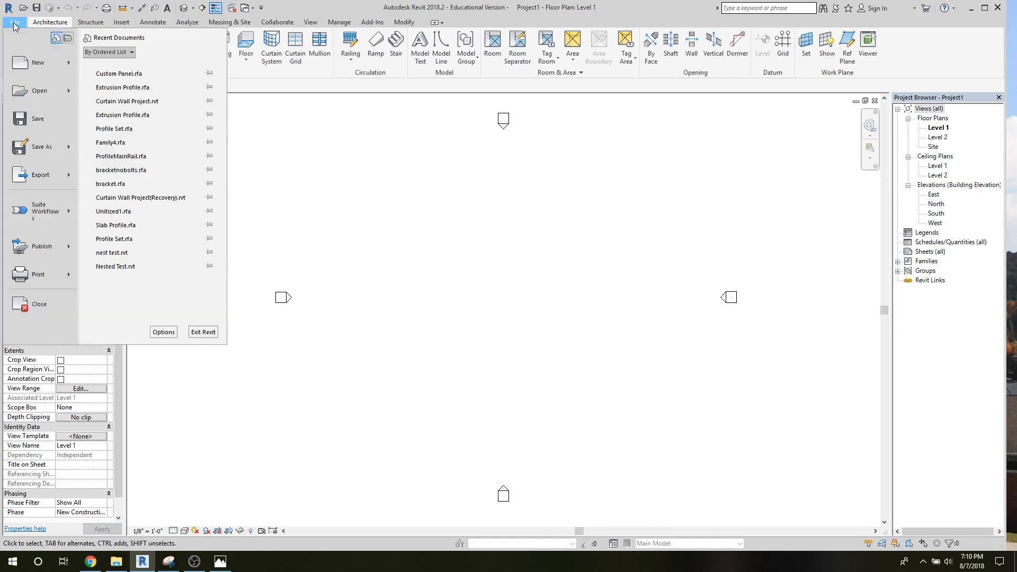
click(53, 119)
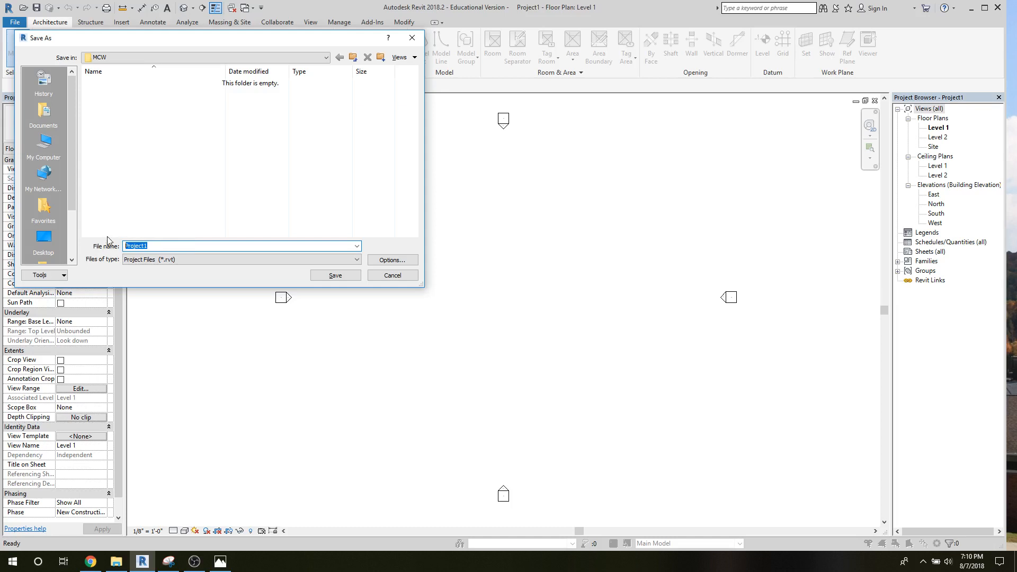
text(W)
text(C)
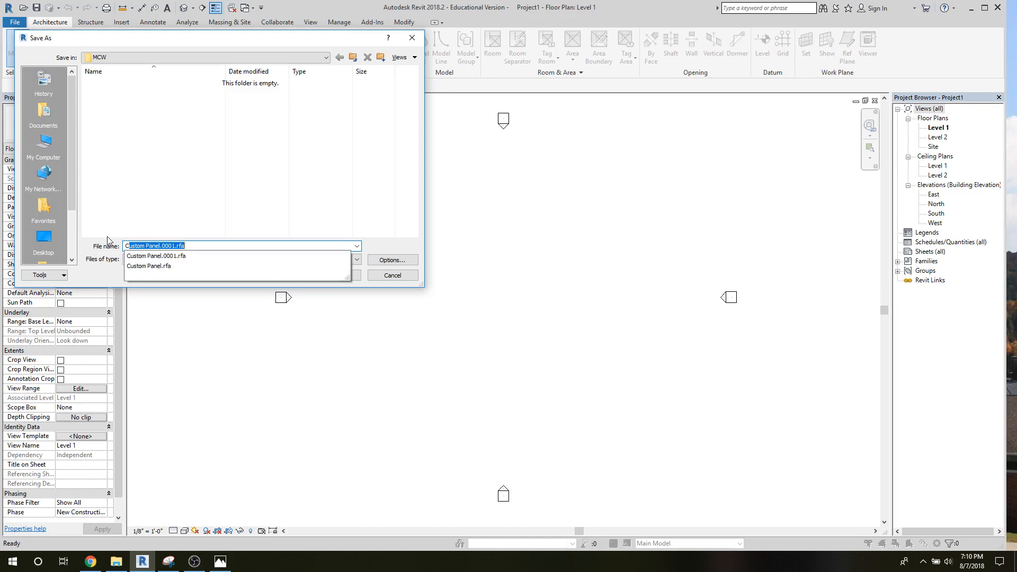
text(urtain Wall Project)
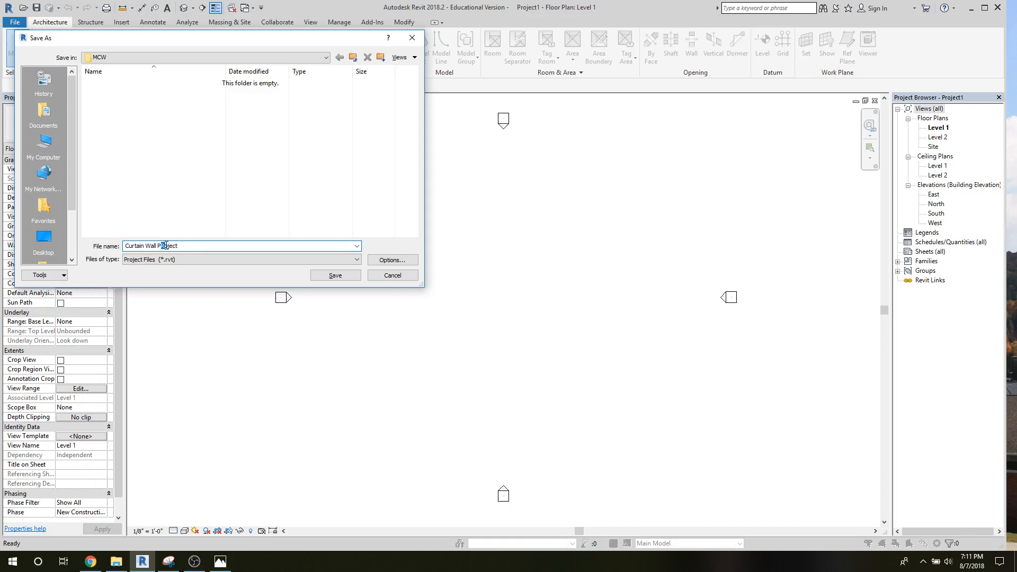
click(329, 275)
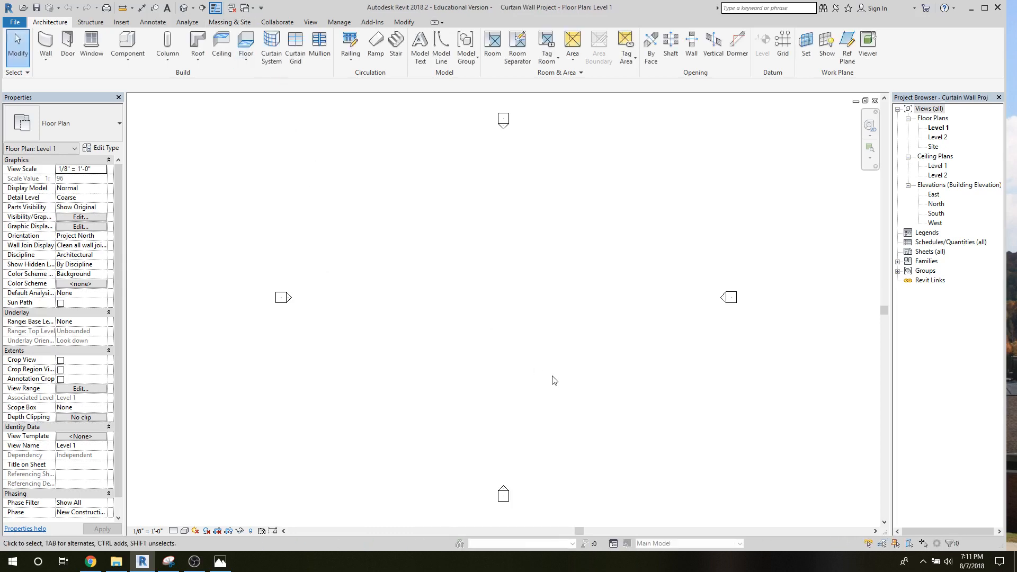
Step: Start an architectural wall and choose the Curtain Wall 1 type for it
click(47, 61)
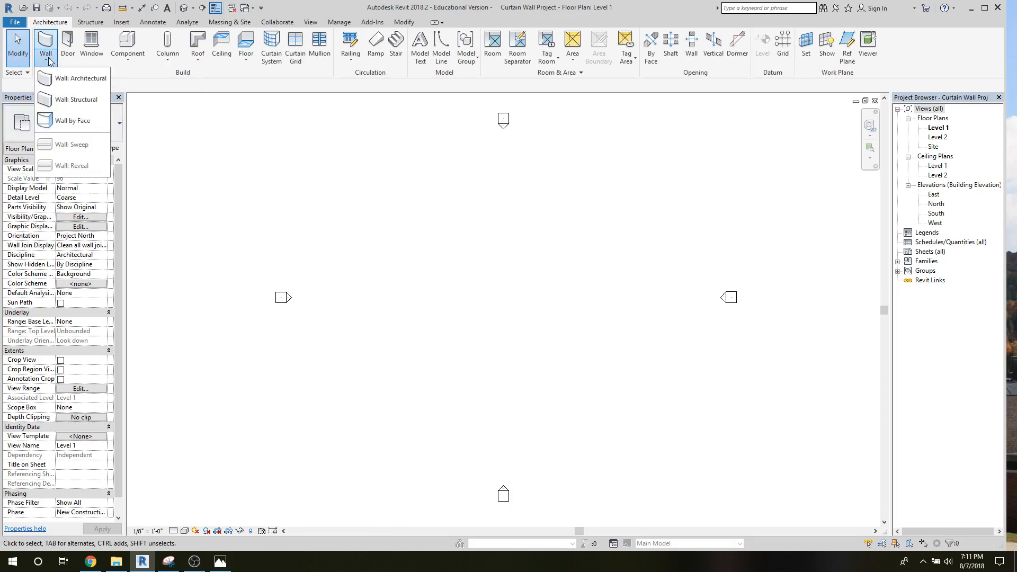
click(65, 78)
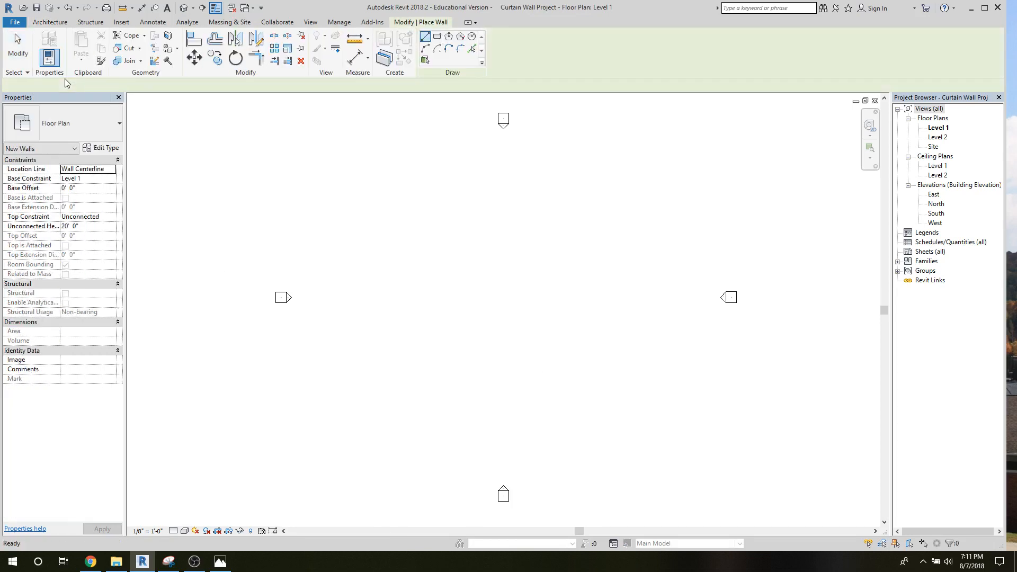
click(60, 127)
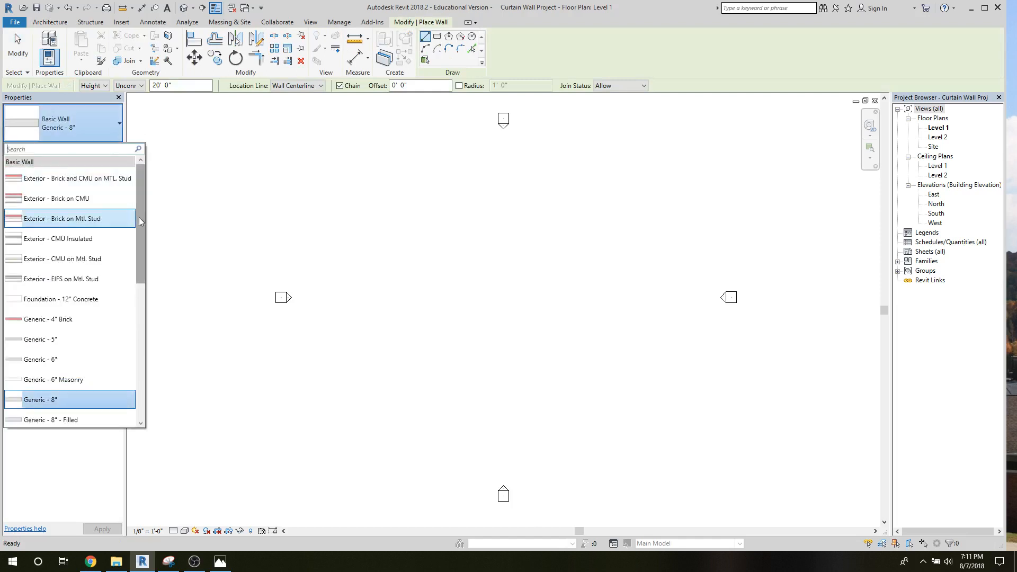
drag(140, 222, 168, 378)
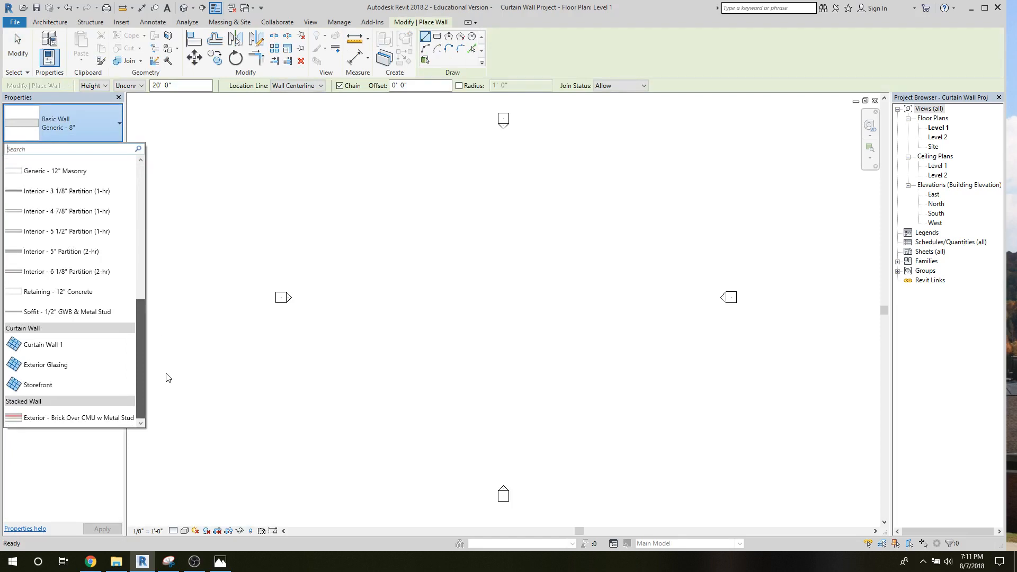
click(53, 346)
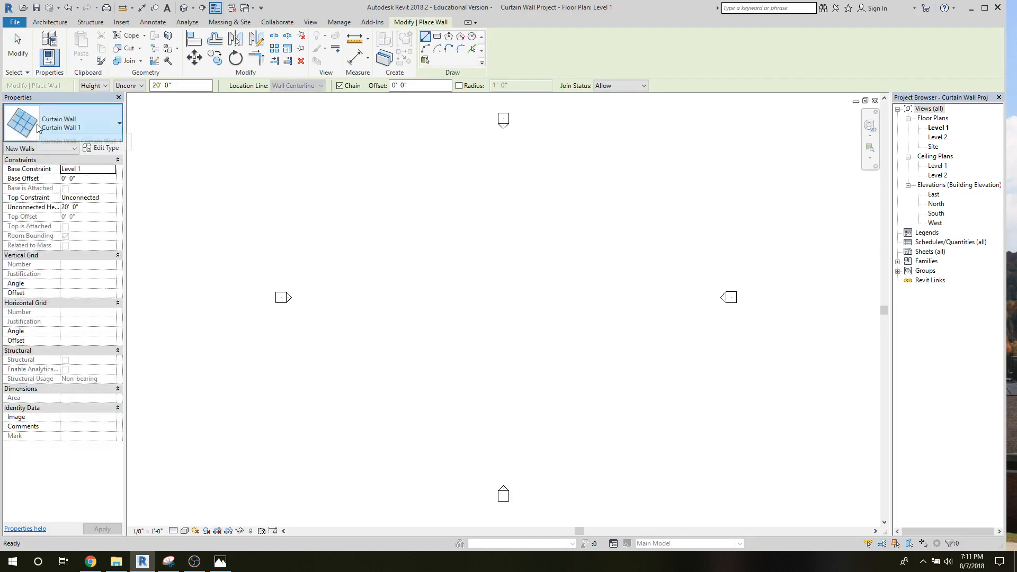
Step: Duplicate the Curtain Wall 1 type under the name Modular Curtain Wall
click(106, 149)
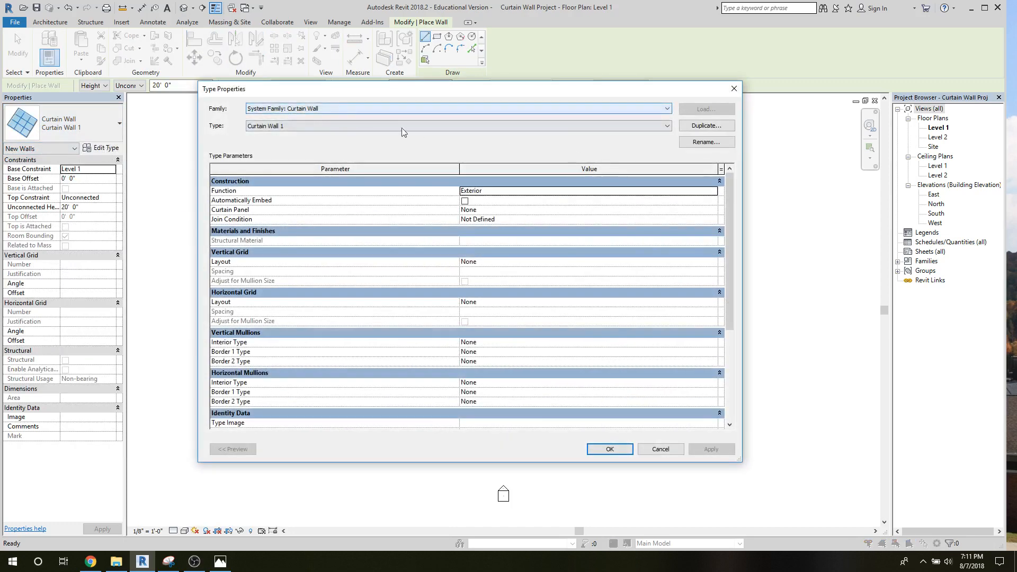
click(705, 127)
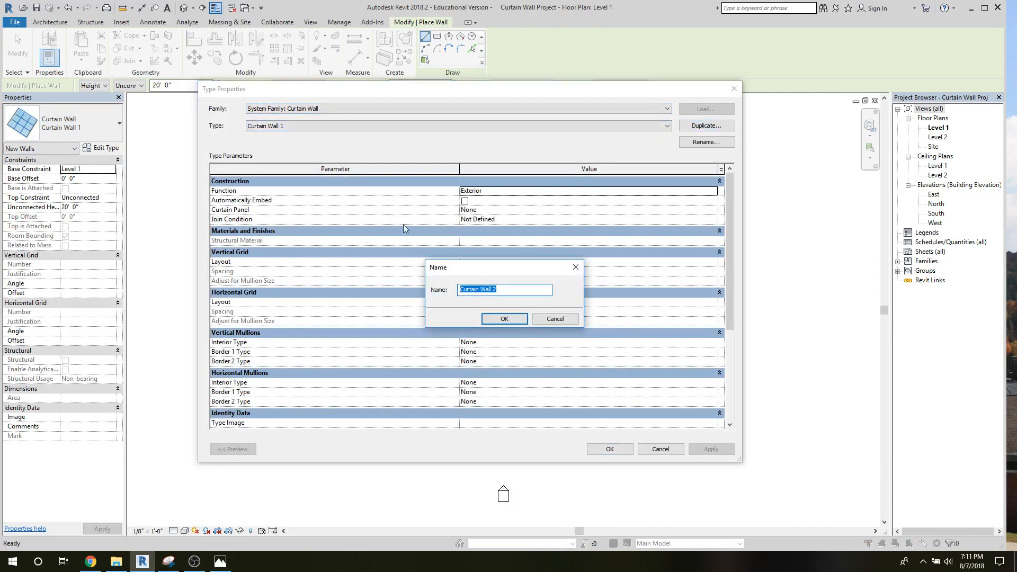
click(462, 290)
text(Modular)
click(514, 320)
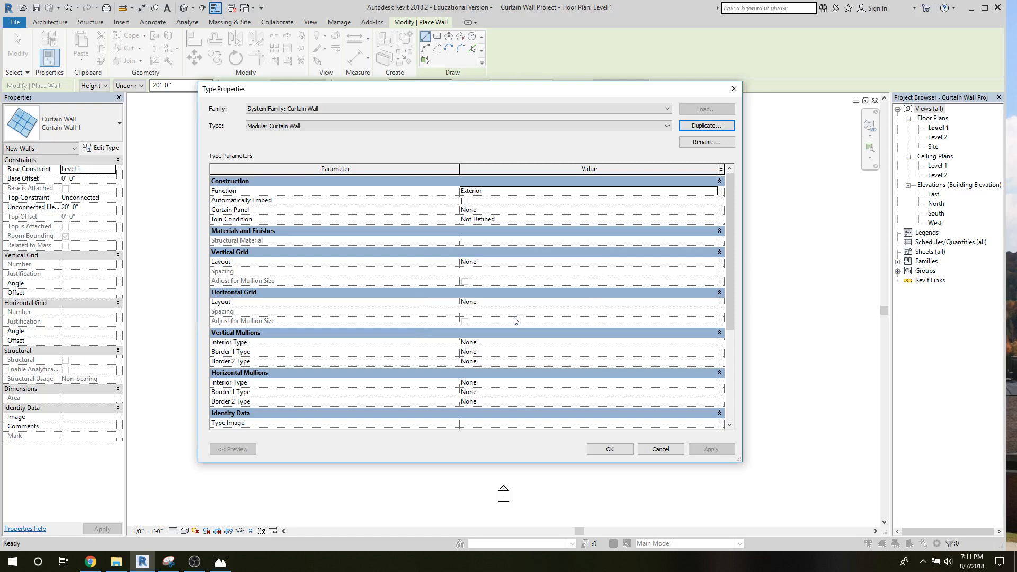
Step: Check the available Curtain Panel options for the Modular Curtain Wall type and accept its type properties
click(467, 211)
click(713, 210)
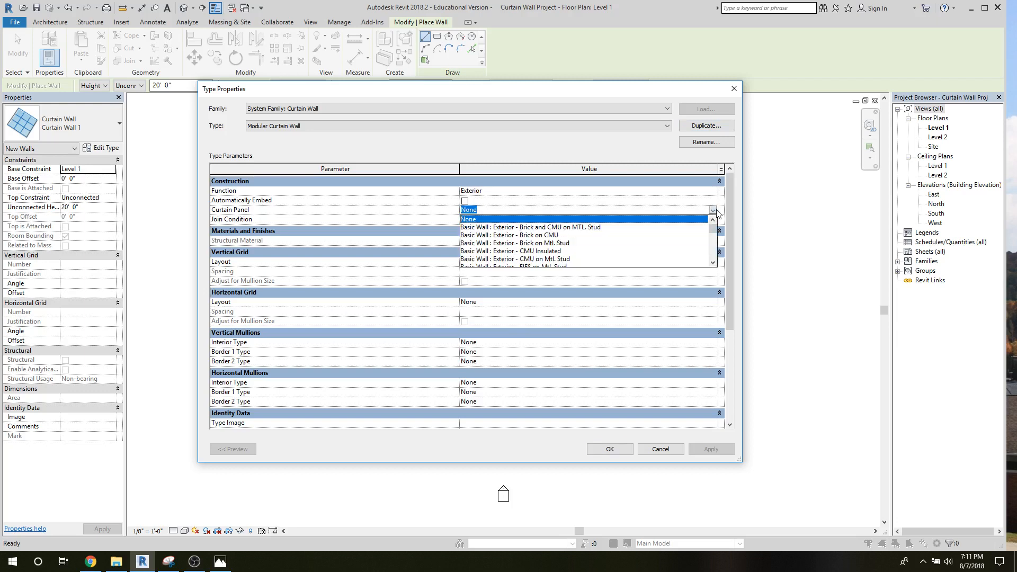
mouse_move(713, 229)
mouse_down()
mouse_move(716, 254)
mouse_move(713, 227)
mouse_up()
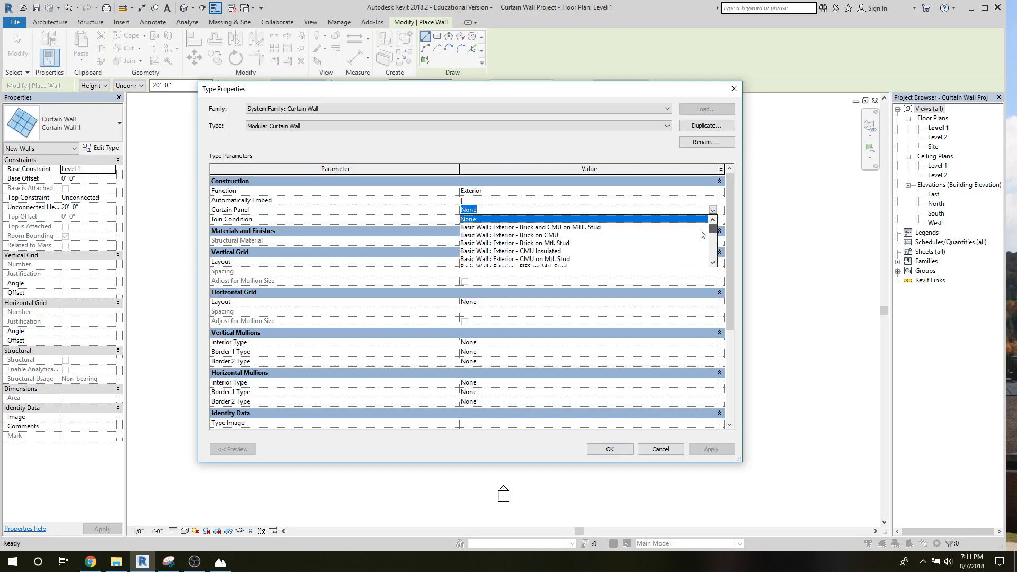
click(615, 452)
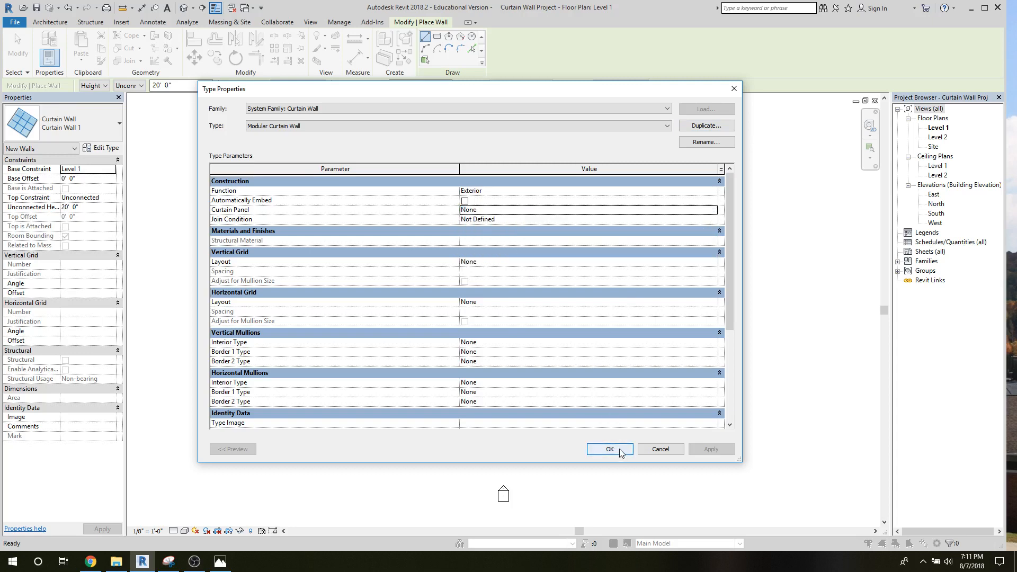
click(609, 449)
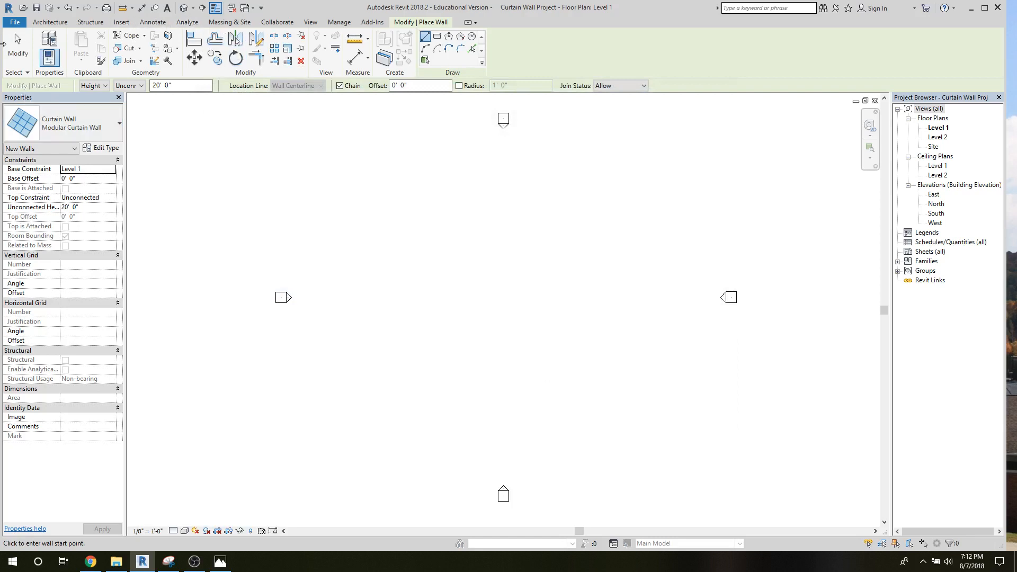
Step: Return to the open Custom Panel.rfa family, dismissing the unsaved-changes notice, and save the family
click(19, 24)
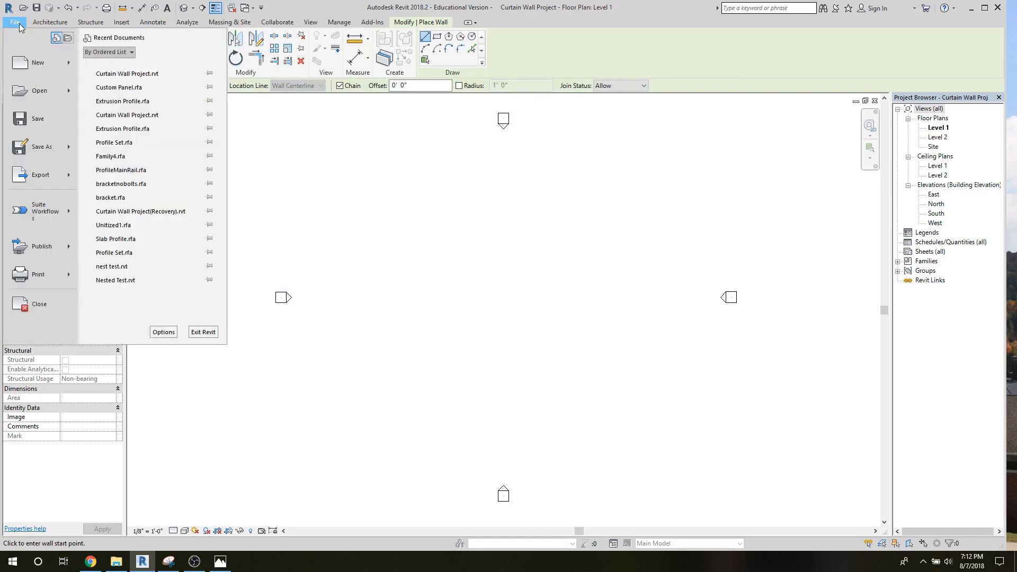
click(116, 91)
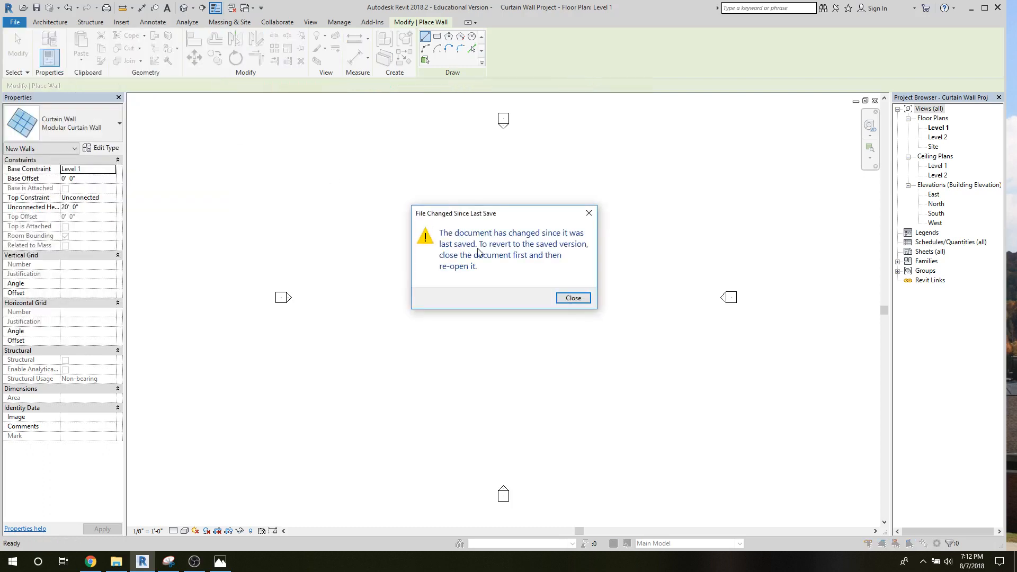
click(565, 299)
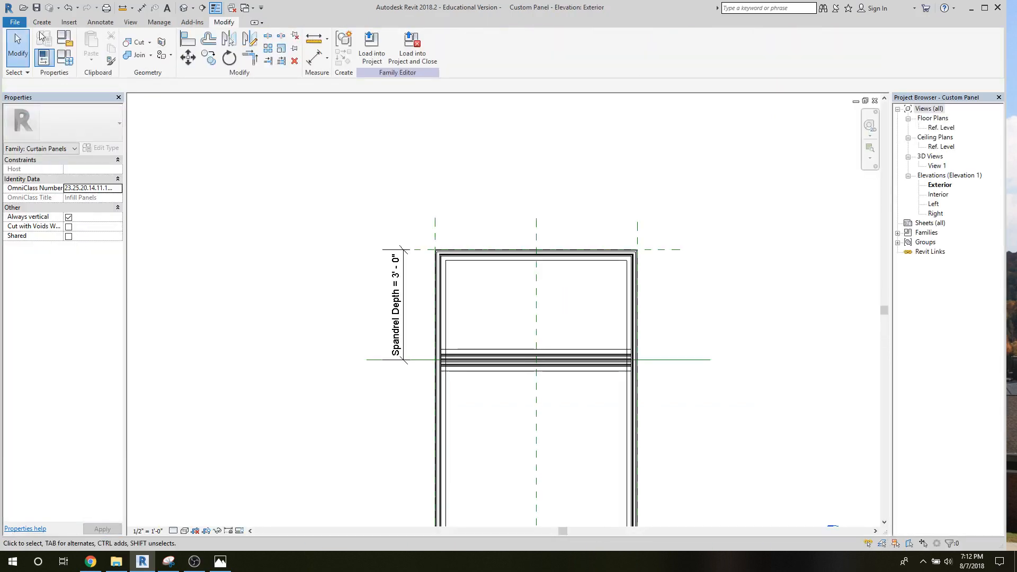
click(36, 8)
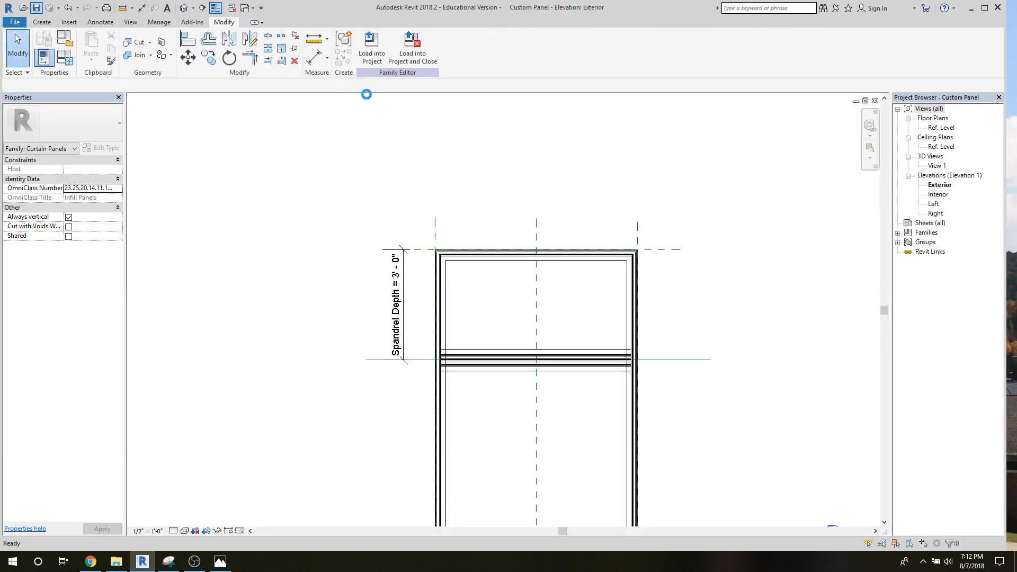
Step: Cancel loading the panel family and close the other open Curtain Wall Project, the one with sheet A103
click(374, 58)
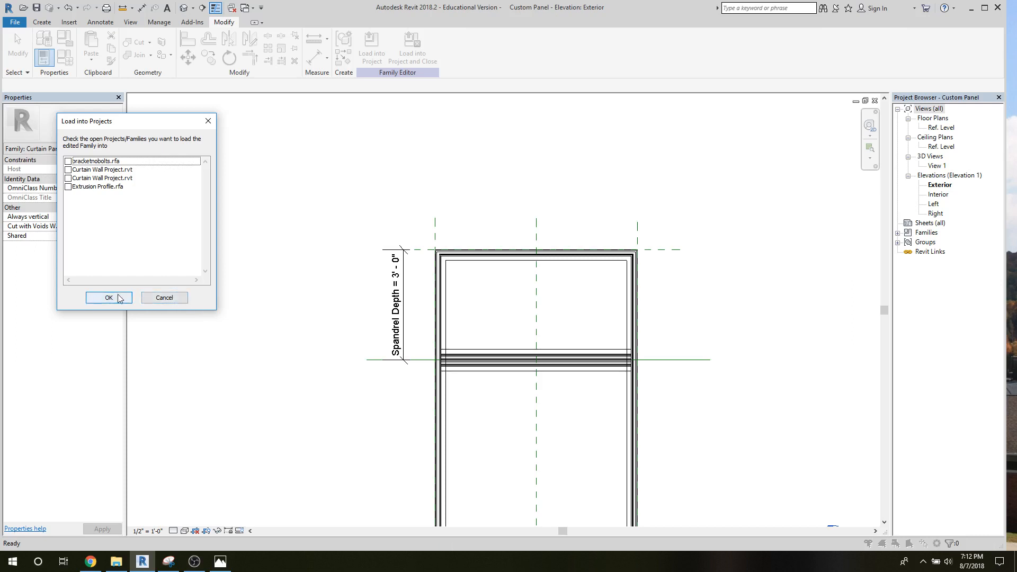
click(145, 299)
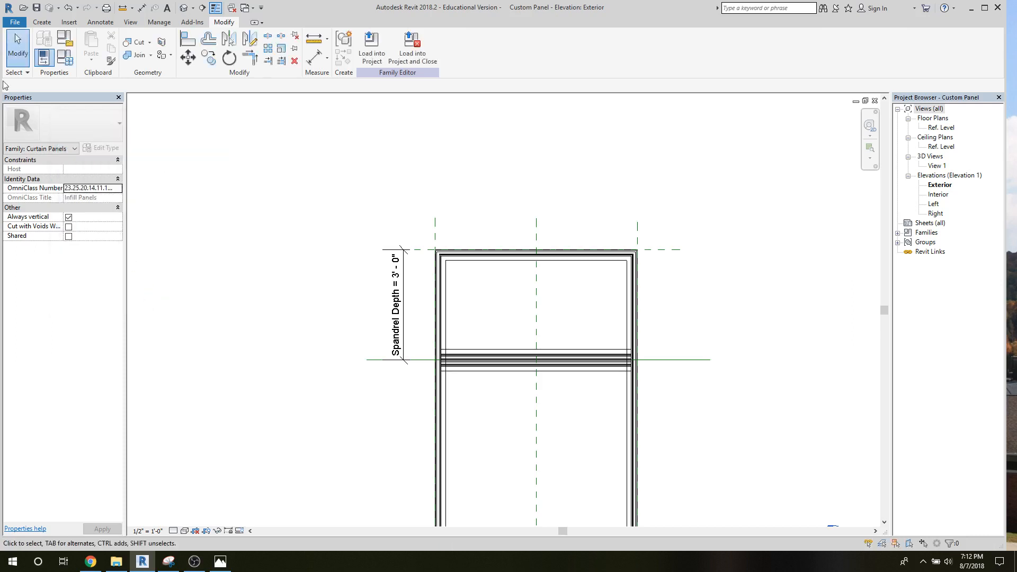
click(9, 21)
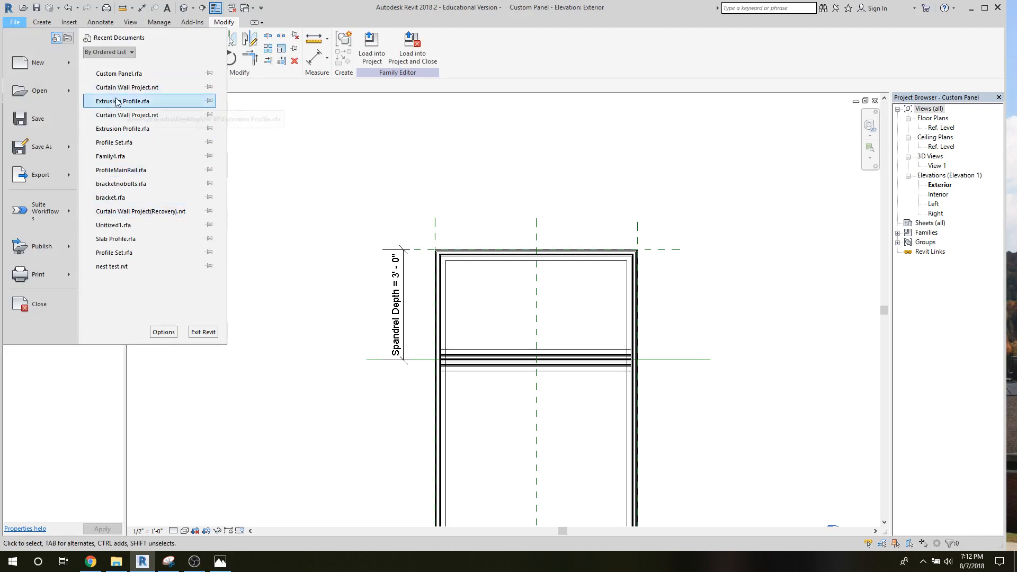
click(125, 113)
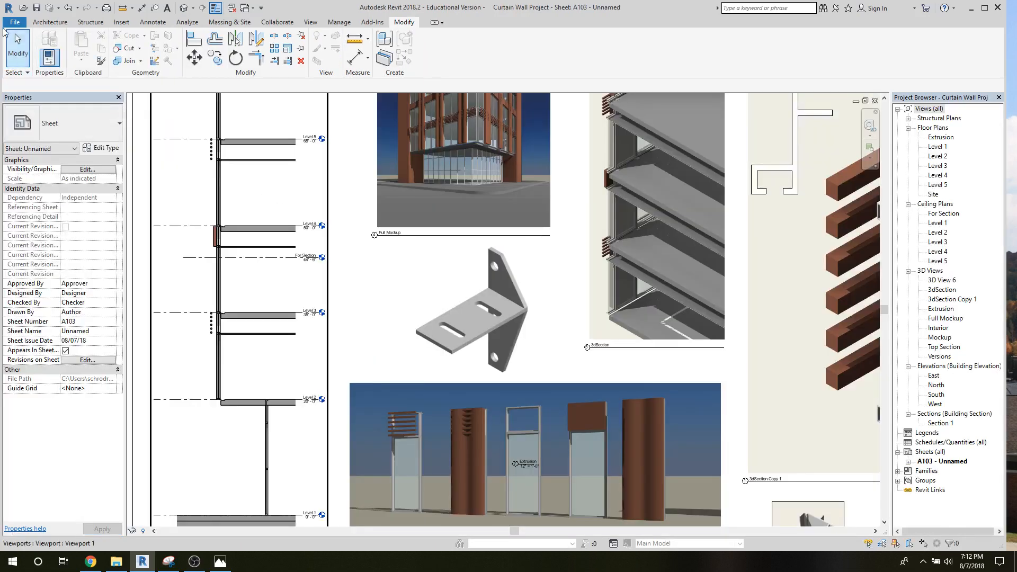
click(15, 23)
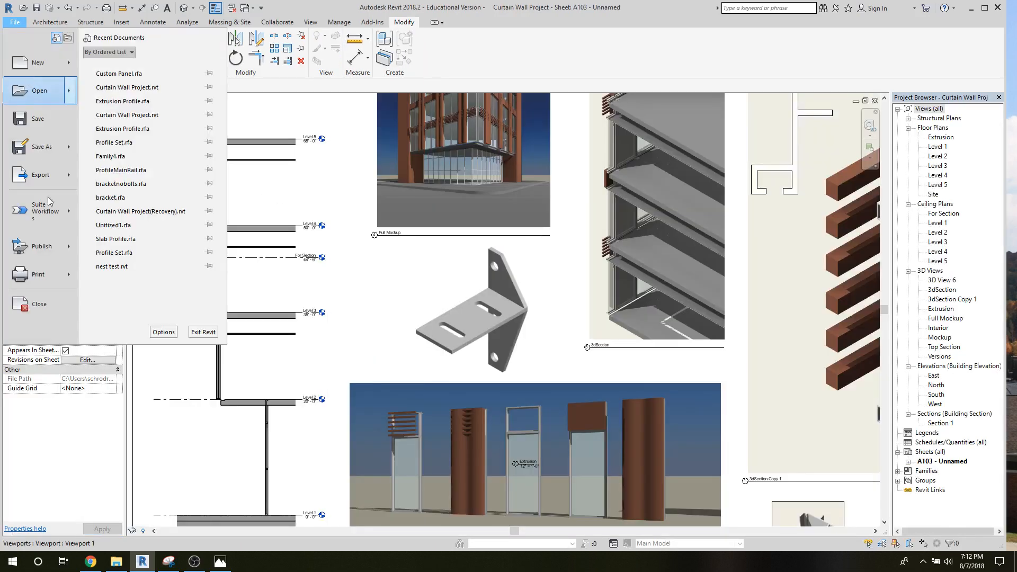
click(41, 303)
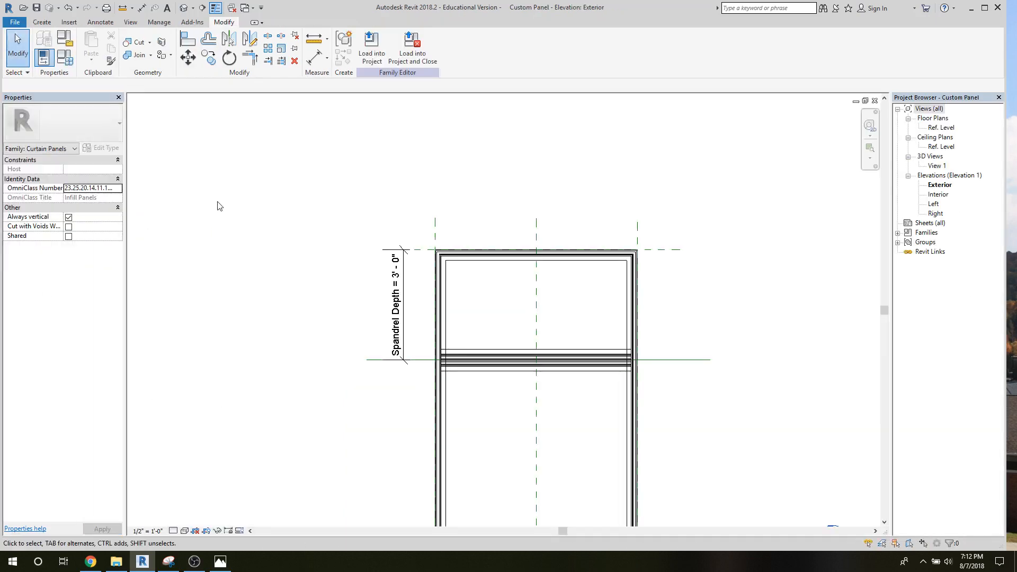
Step: Load the Custom Panel family into Curtain Wall Project.rvt
click(372, 58)
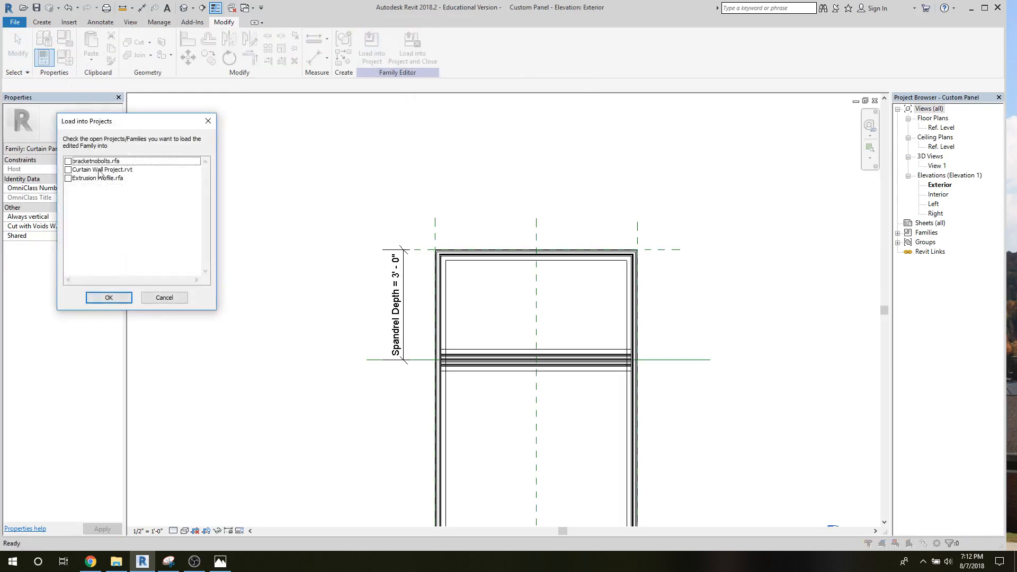
click(68, 170)
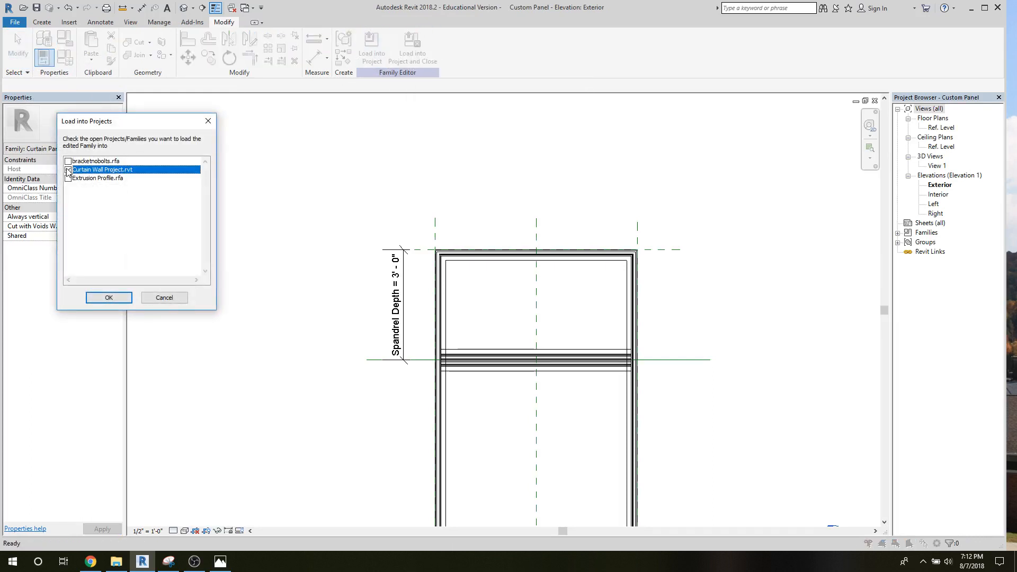
click(105, 298)
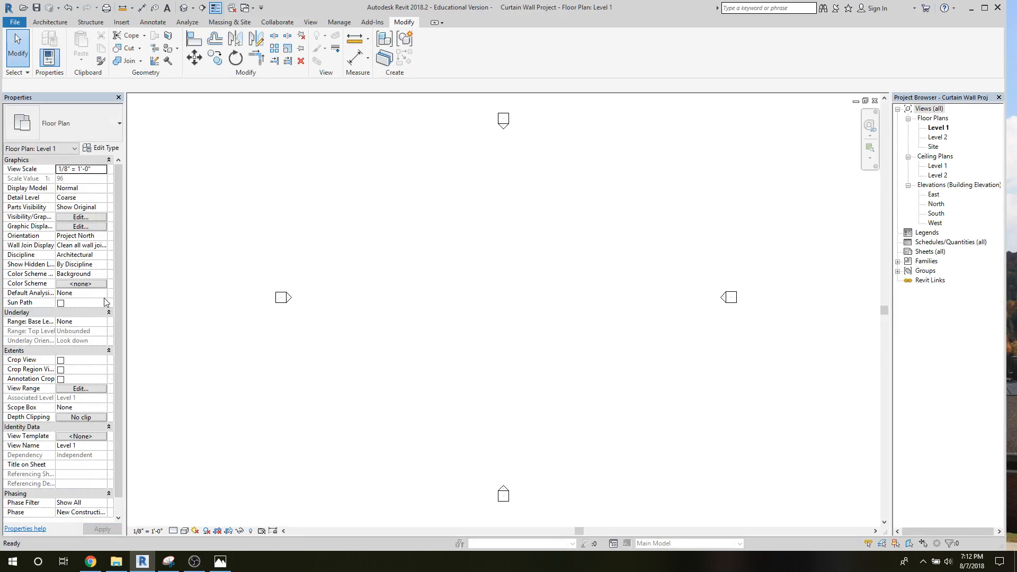
Step: Draw a chained L of two 40' Modular Curtain Walls on Level 1, running south and then west
click(50, 21)
click(47, 41)
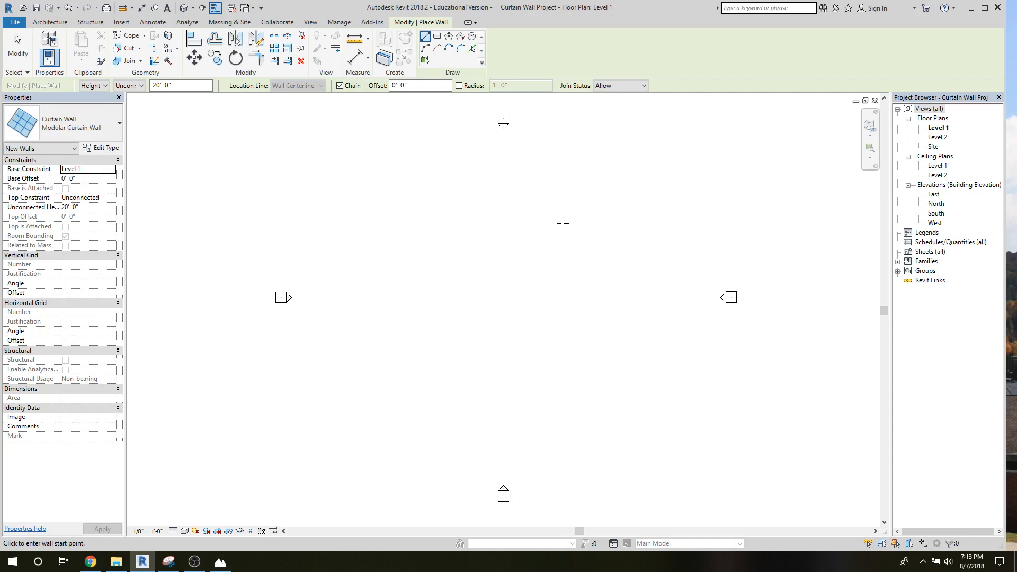
click(563, 222)
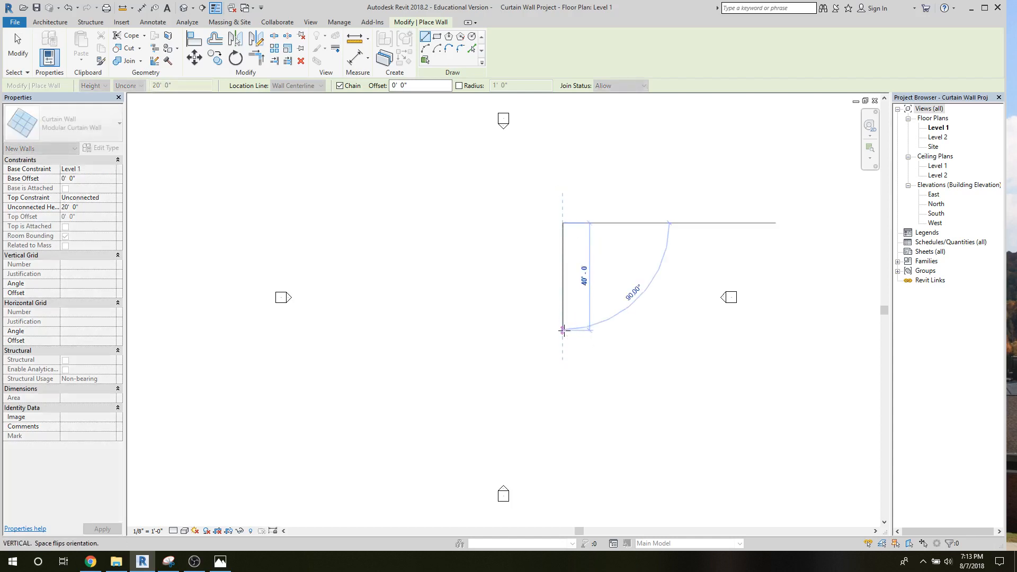
click(564, 329)
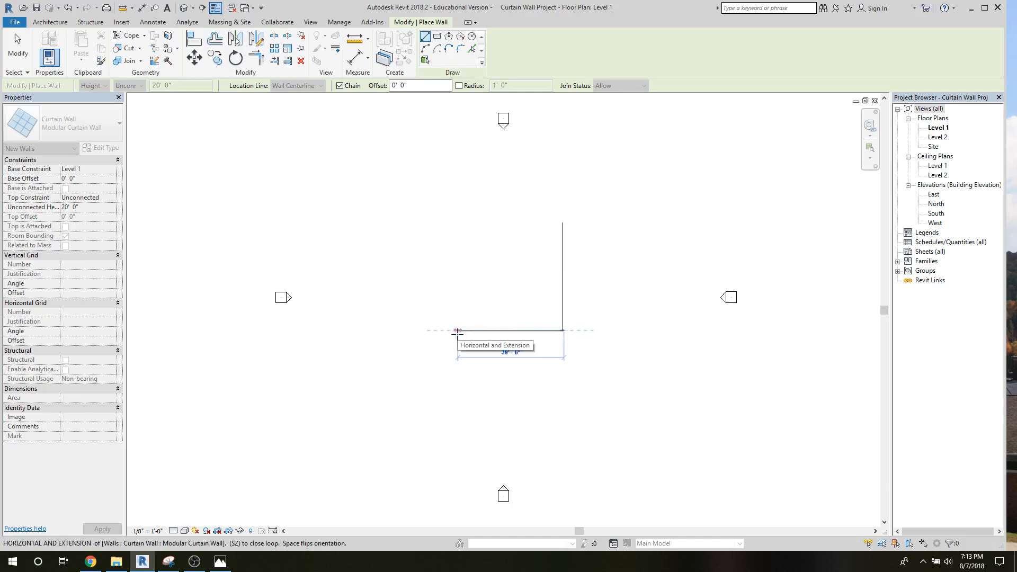
click(456, 331)
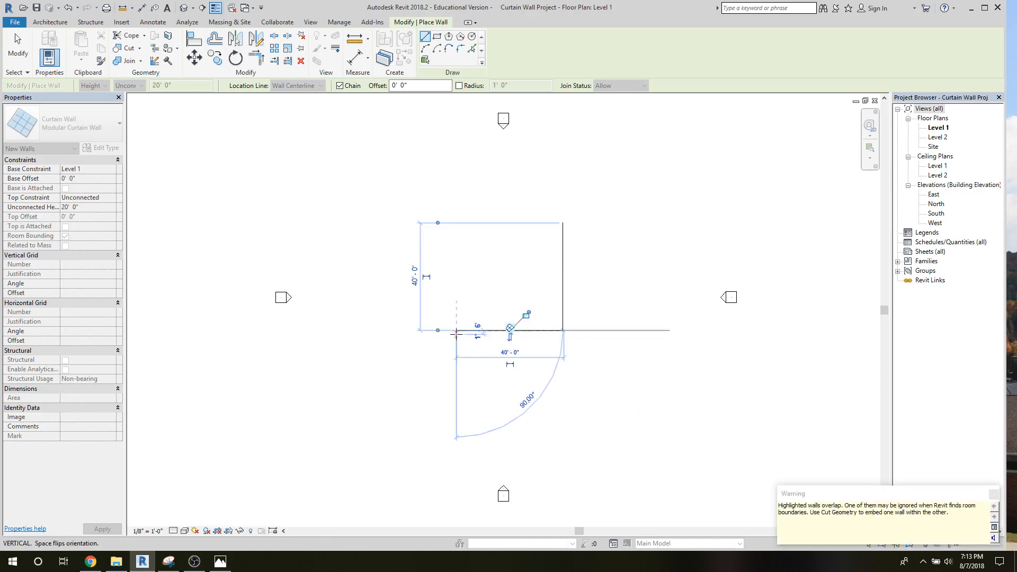
click(992, 496)
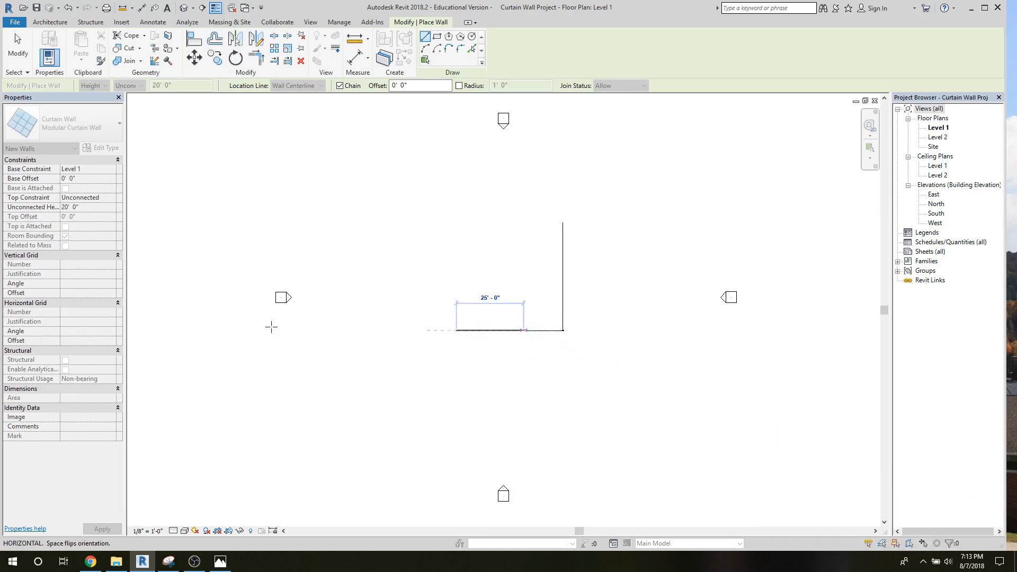
click(17, 48)
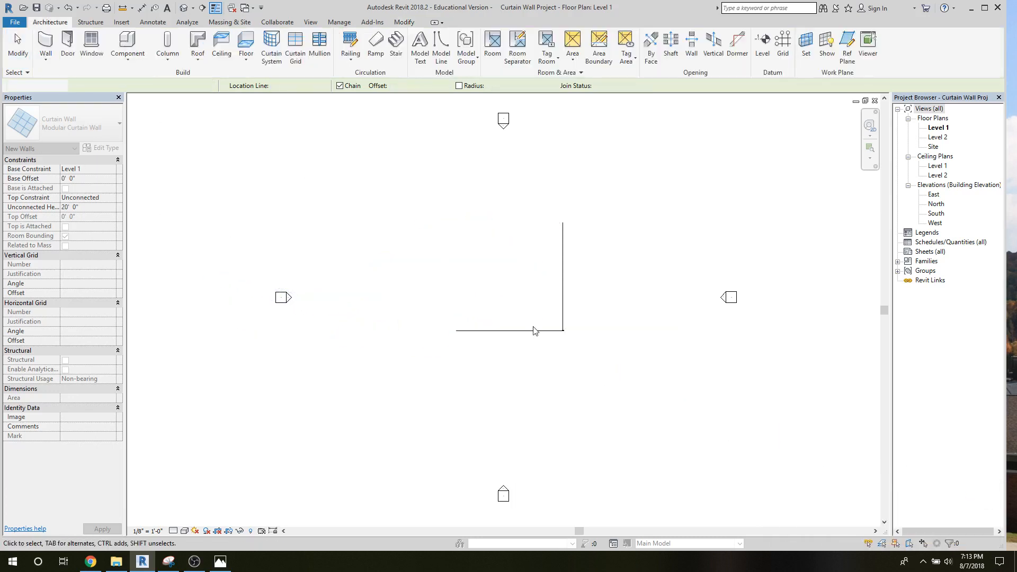
Step: Delete all the curtain walls just drawn on Level 1, including the leftover overlapping piece at the corner
click(534, 332)
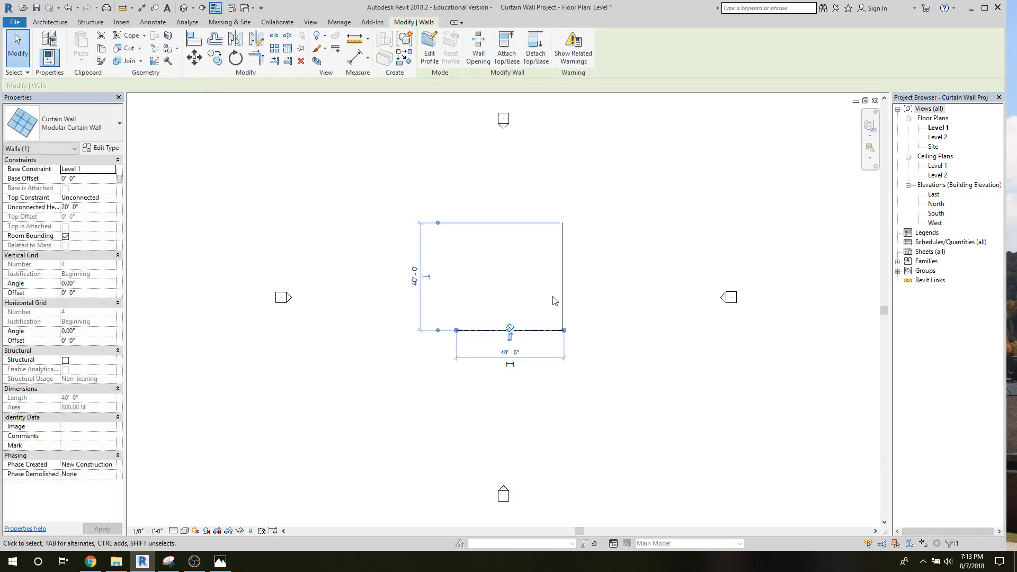
click(470, 275)
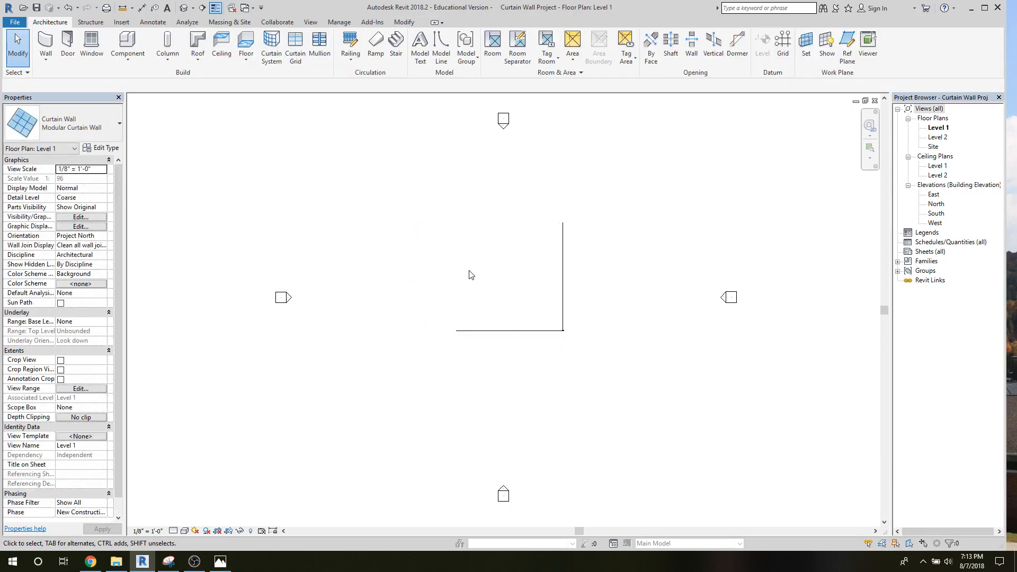
click(524, 332)
key(Delete)
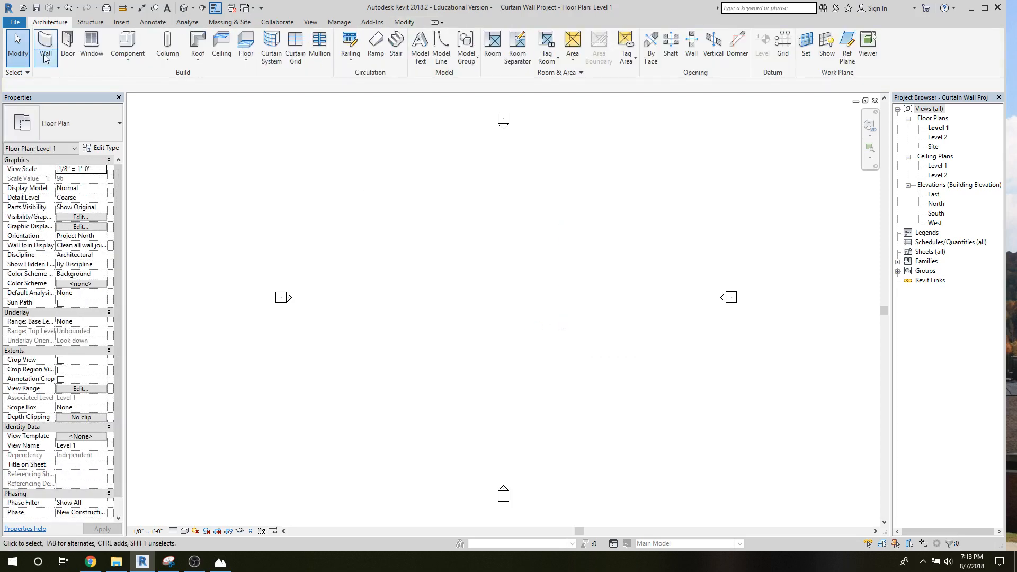
drag(417, 221, 672, 414)
key(Delete)
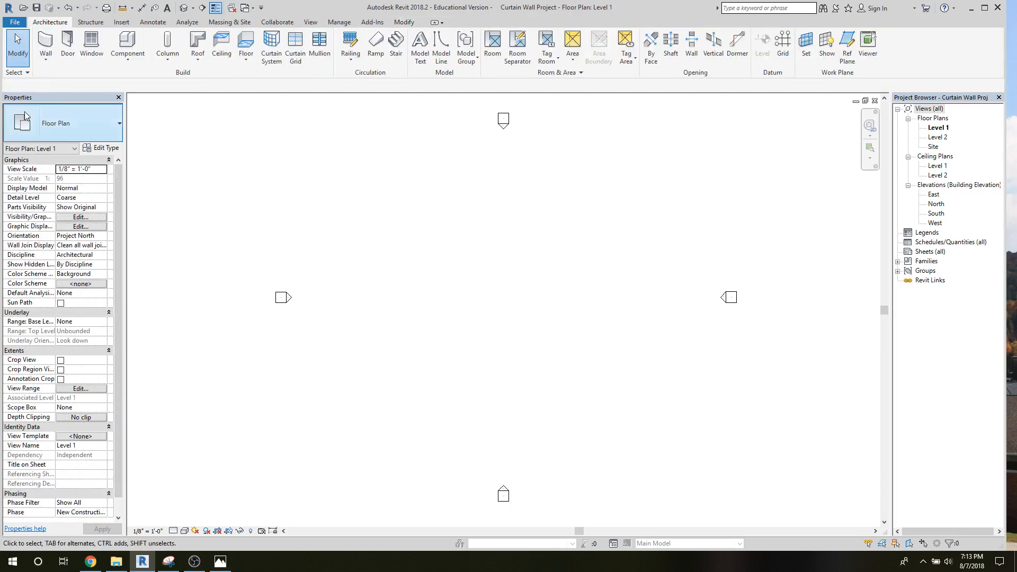
Step: Draw two connected Modular Curtain Walls on Level 1, 40' south and then 40' west, between the elevation markers
click(45, 57)
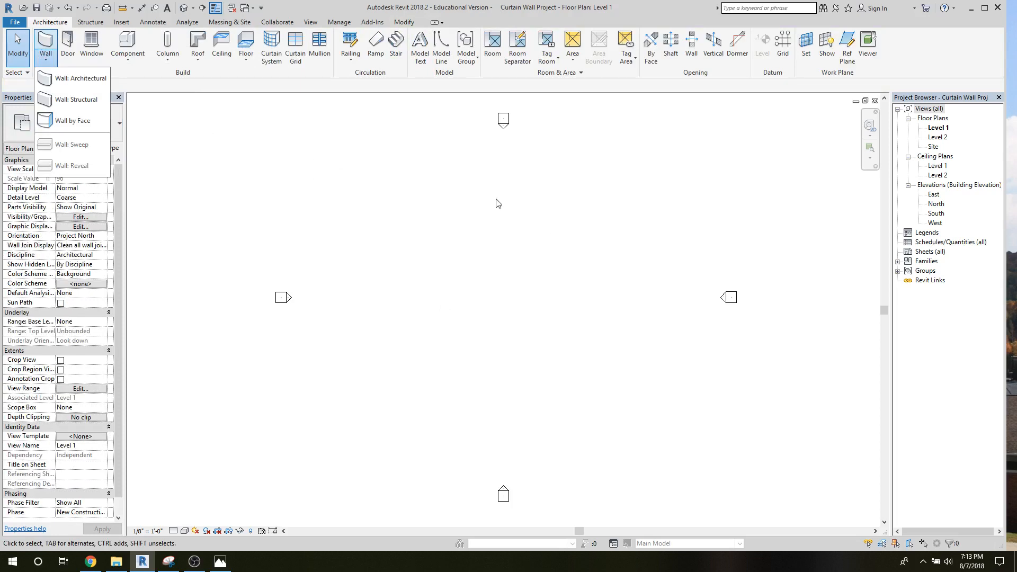
click(432, 199)
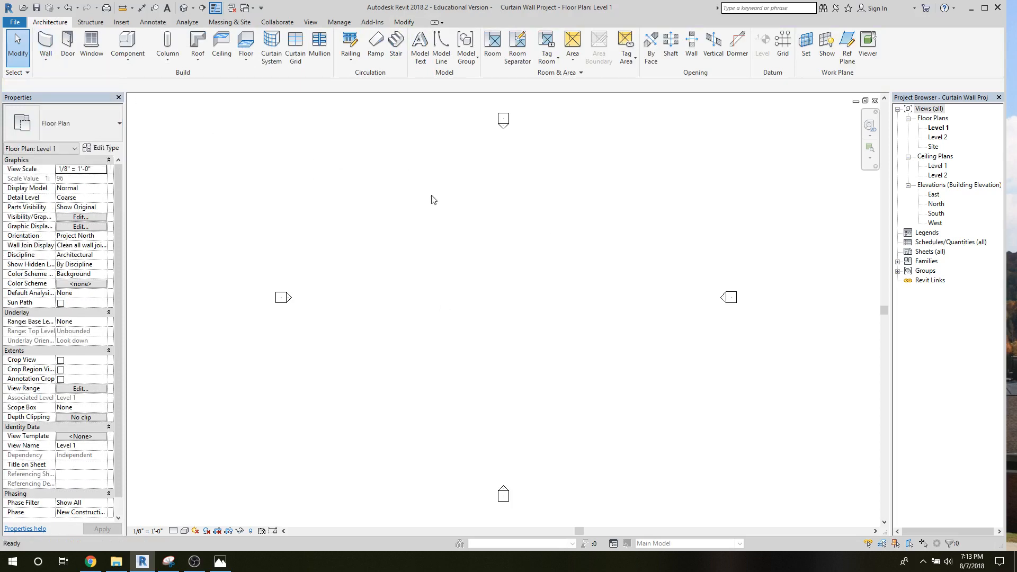
click(589, 243)
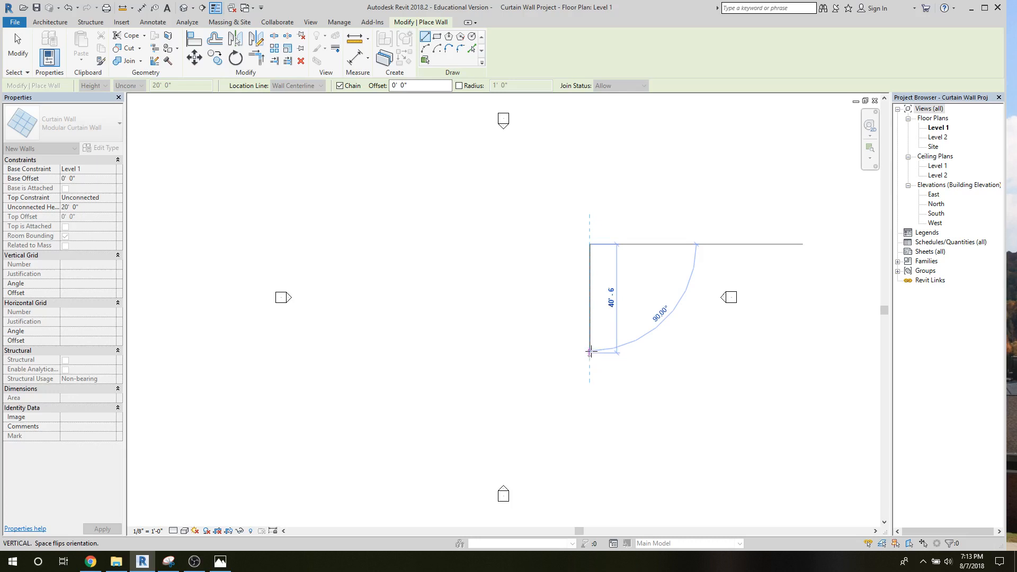
click(590, 351)
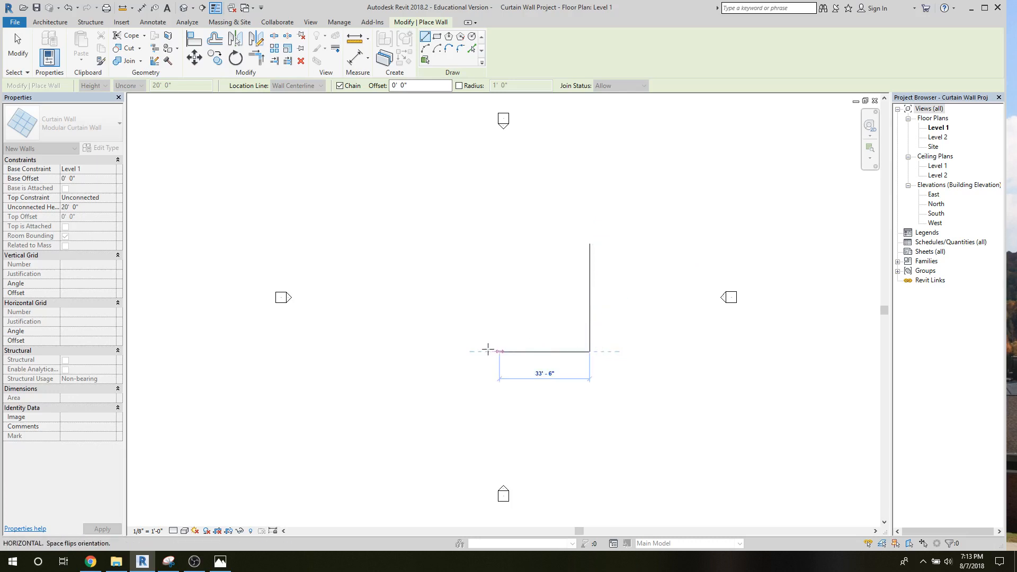
click(481, 350)
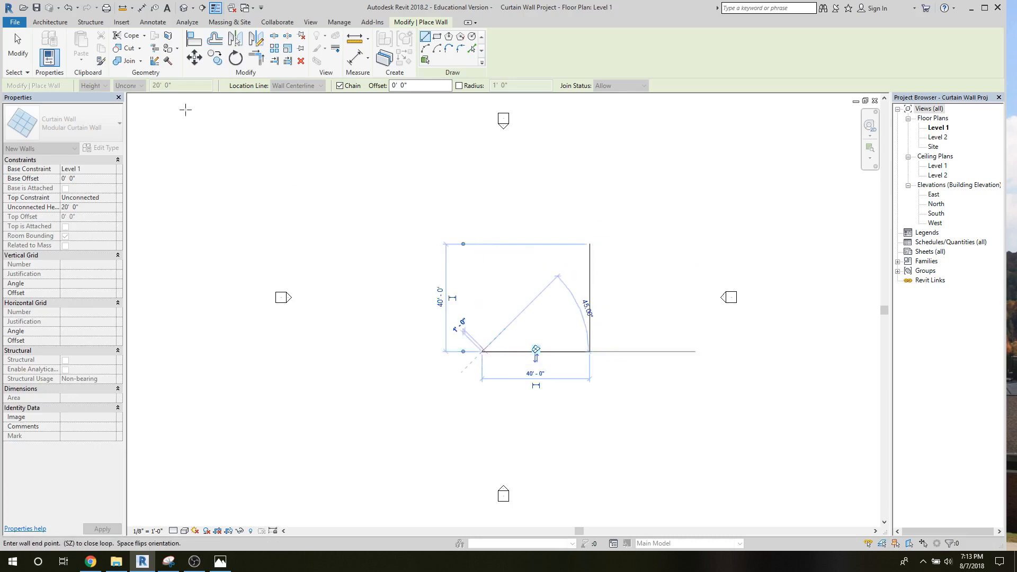
click(25, 53)
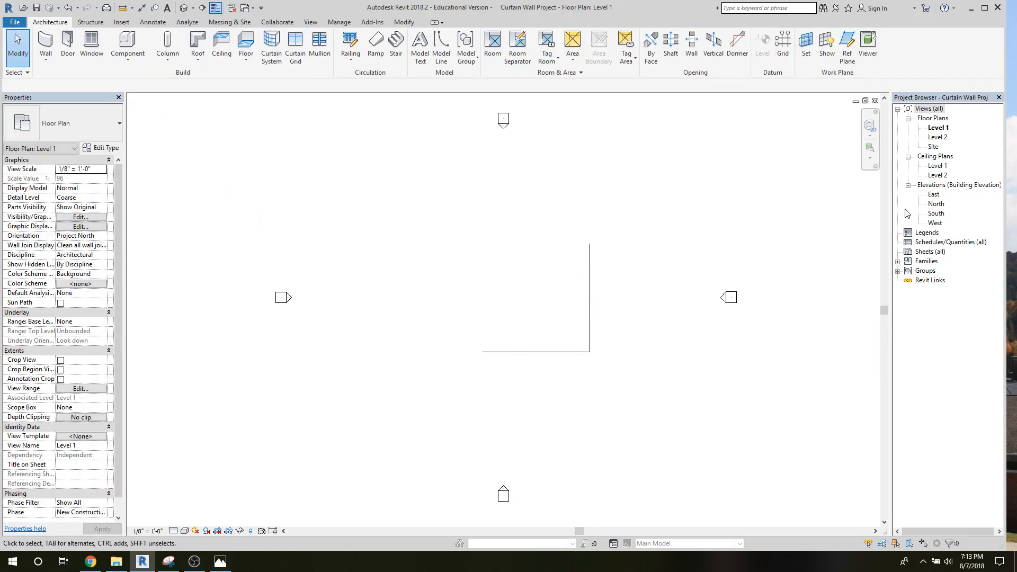
Step: Open the default 3D view and examine the corner where the two curtain walls meet
click(310, 23)
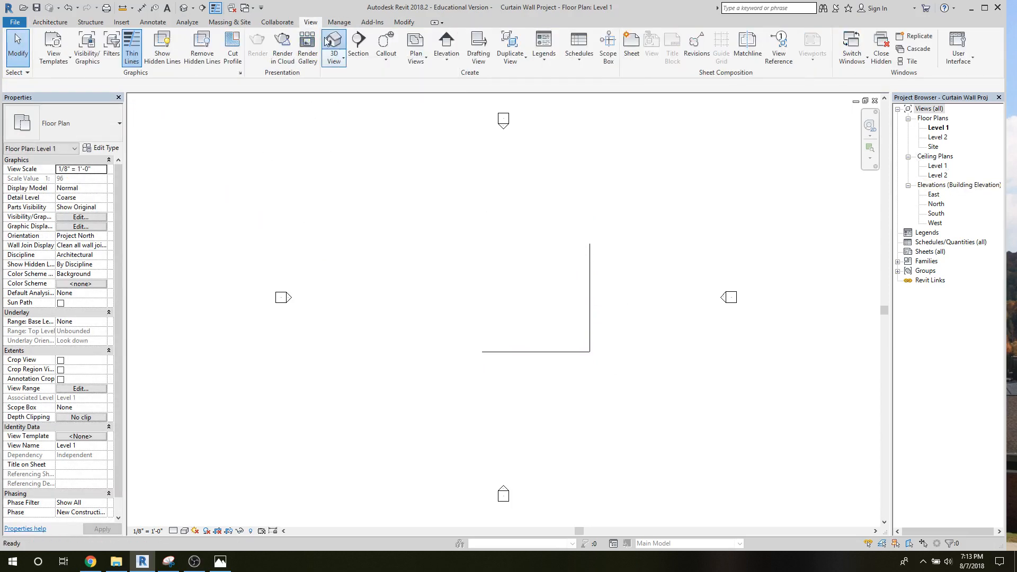
click(327, 41)
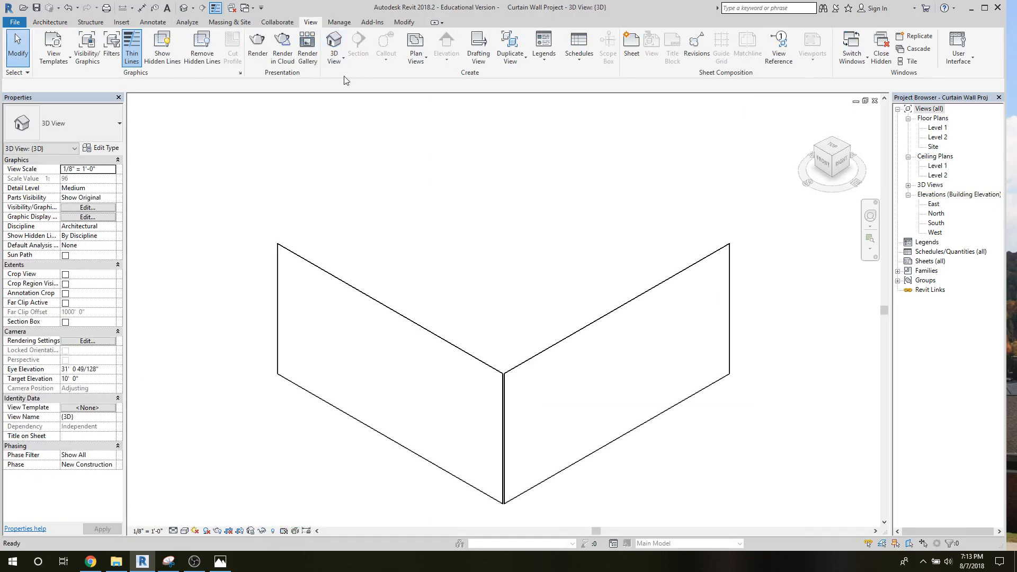
scroll(479, 390, up, 5)
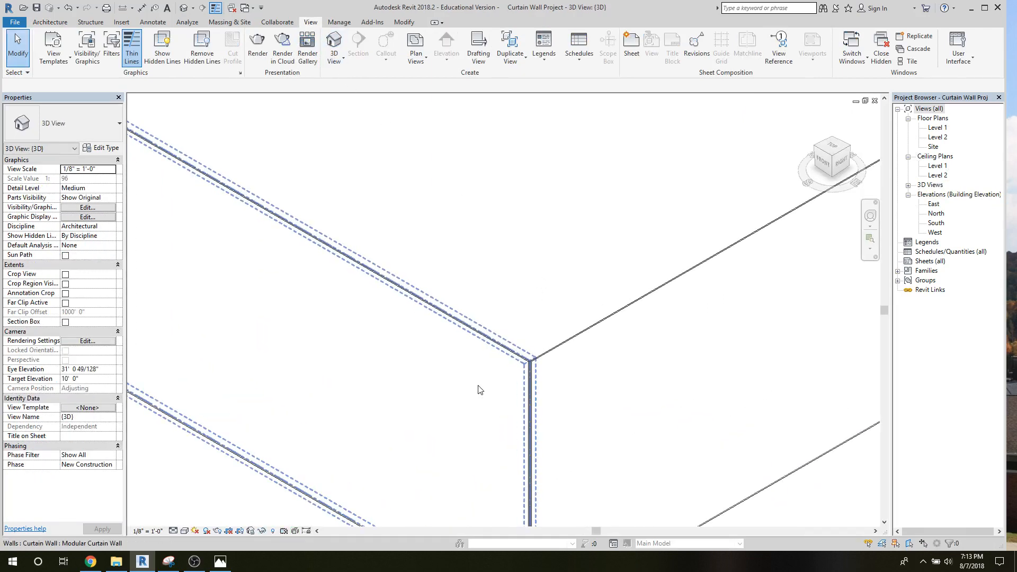
scroll(478, 387, down, 5)
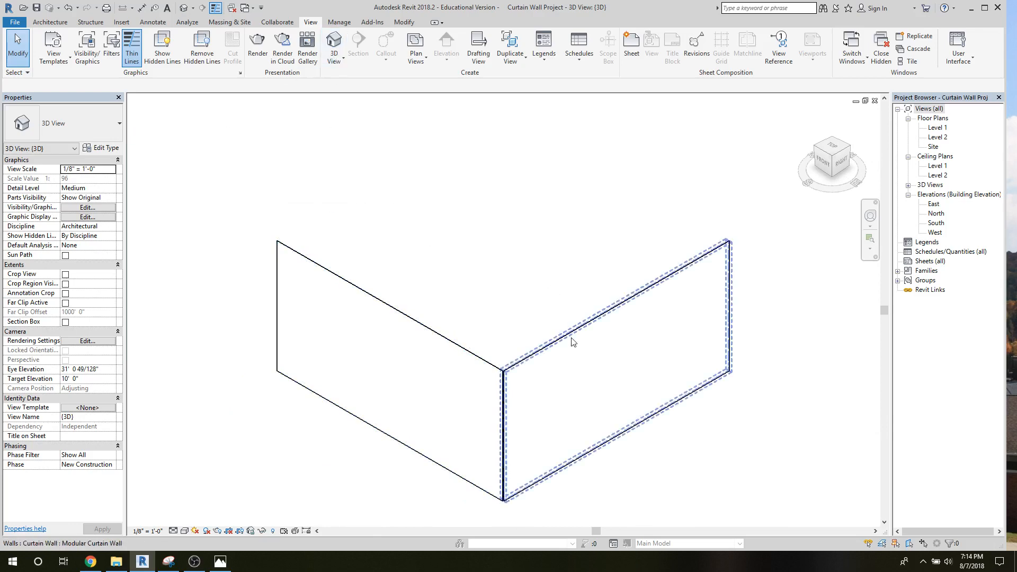
Step: Set the Curtain Panel of the Modular Curtain Wall type to Custom Panel : Custom Panel
click(323, 285)
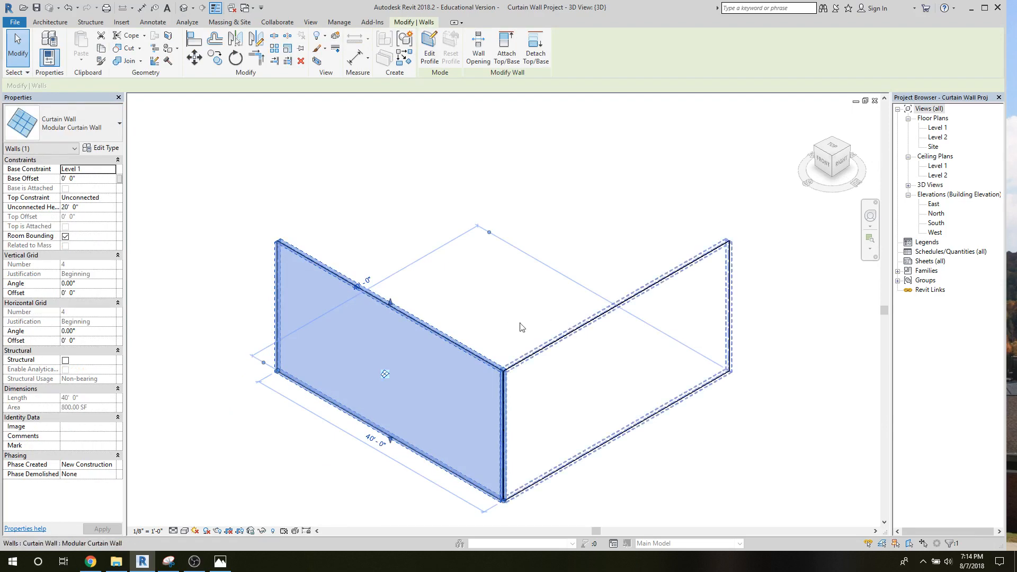
click(104, 148)
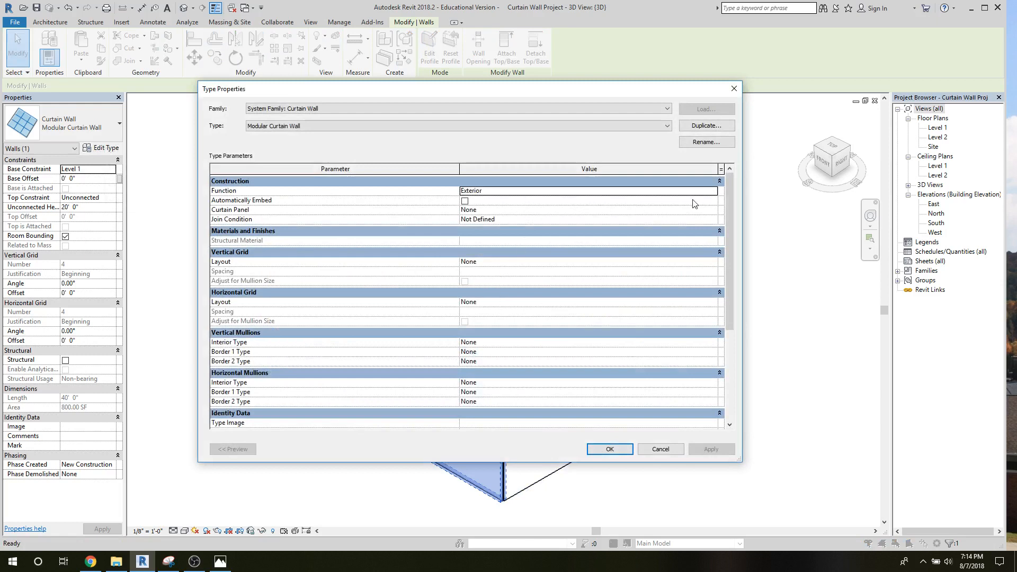
click(472, 210)
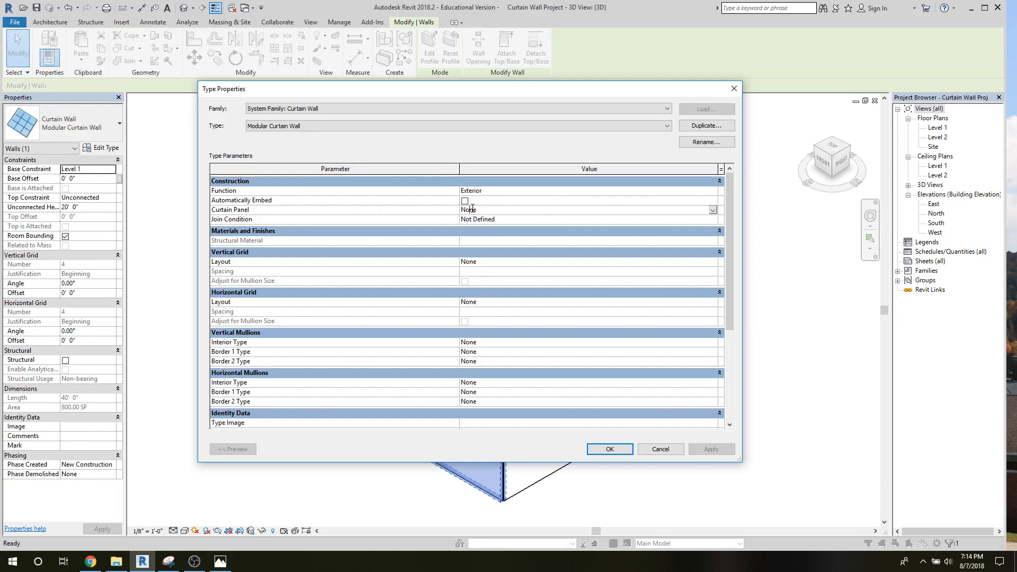
click(714, 210)
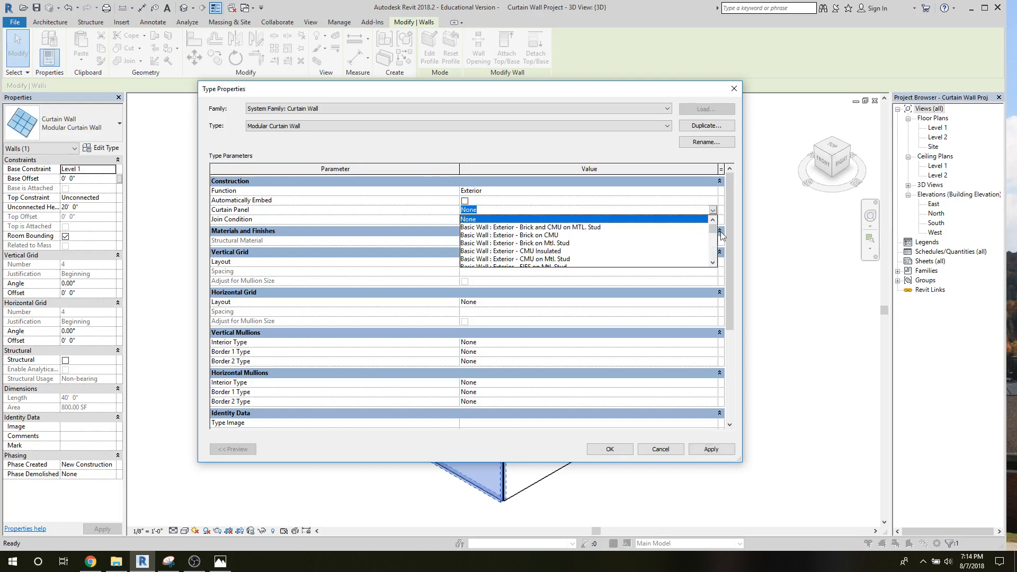
key(Down)
key(Down)
key(Return)
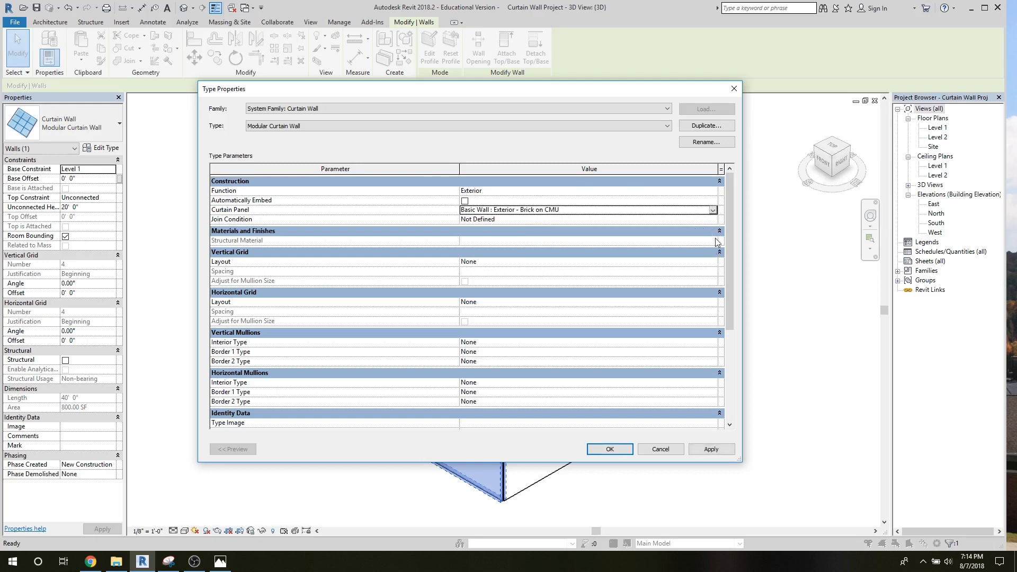
click(713, 209)
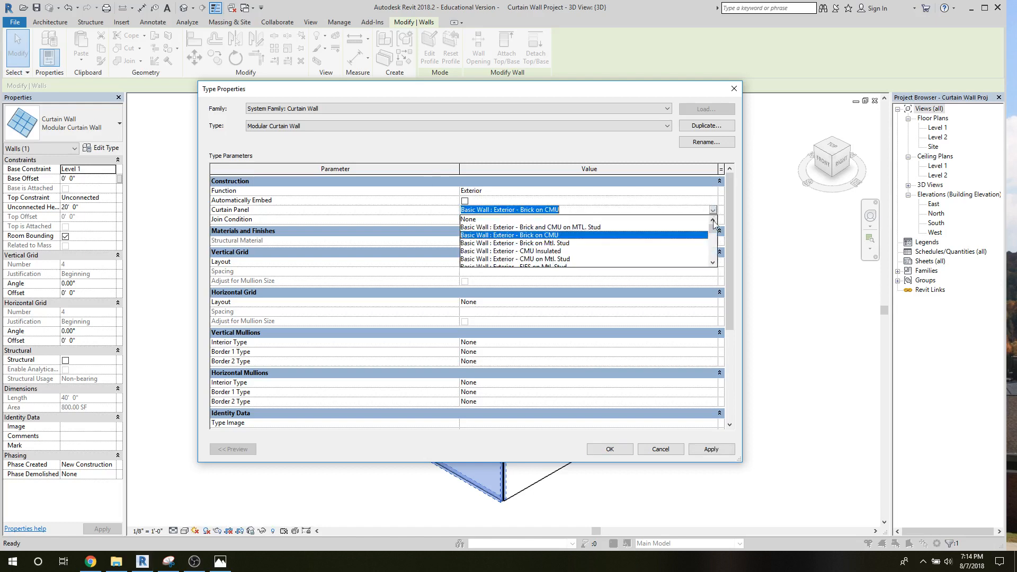
scroll(713, 255, down, 4)
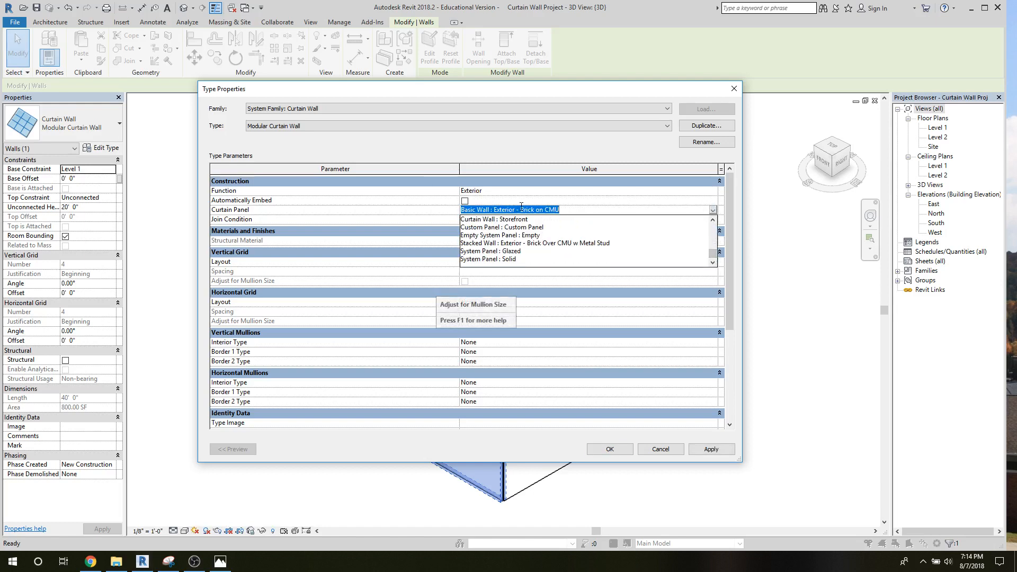
click(512, 228)
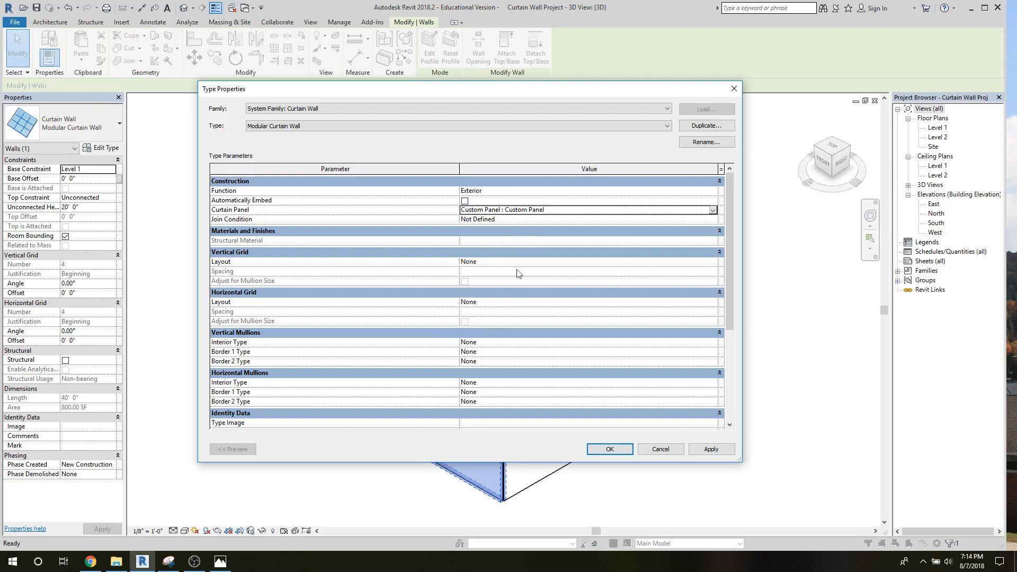
Step: Set the type's vertical grid layout to Fixed Distance with 5' 0" spacing
click(463, 262)
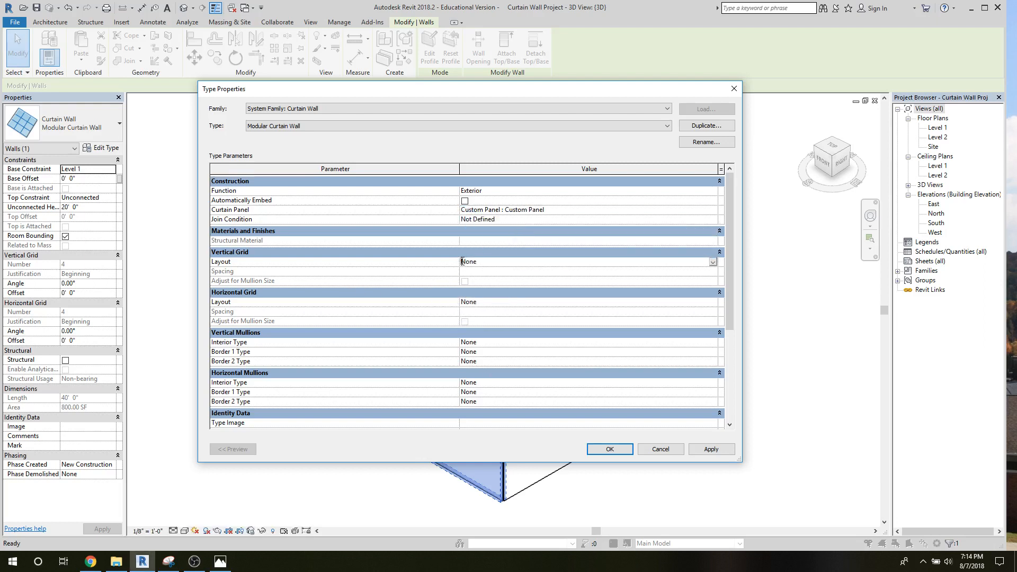
click(712, 263)
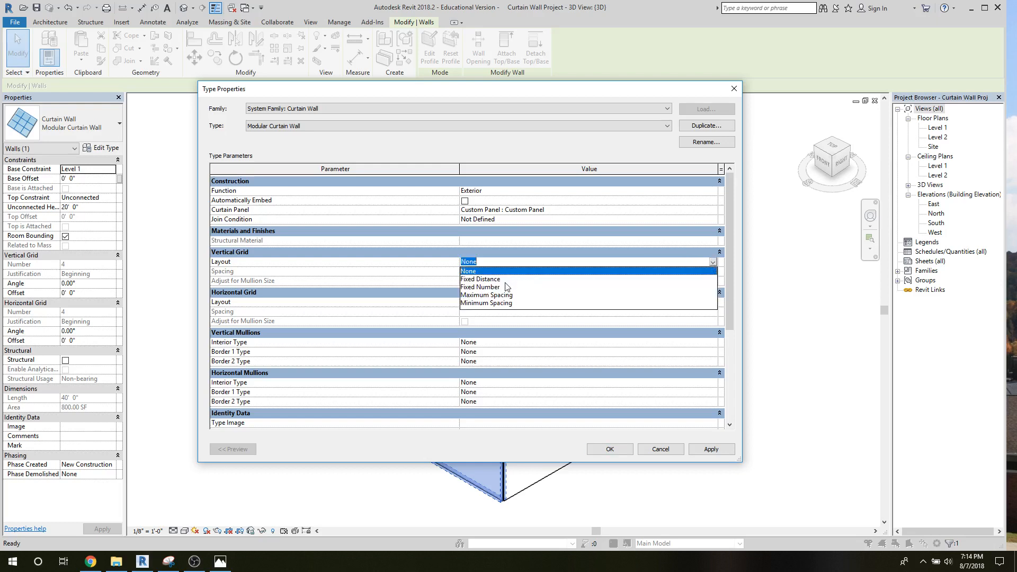
click(488, 280)
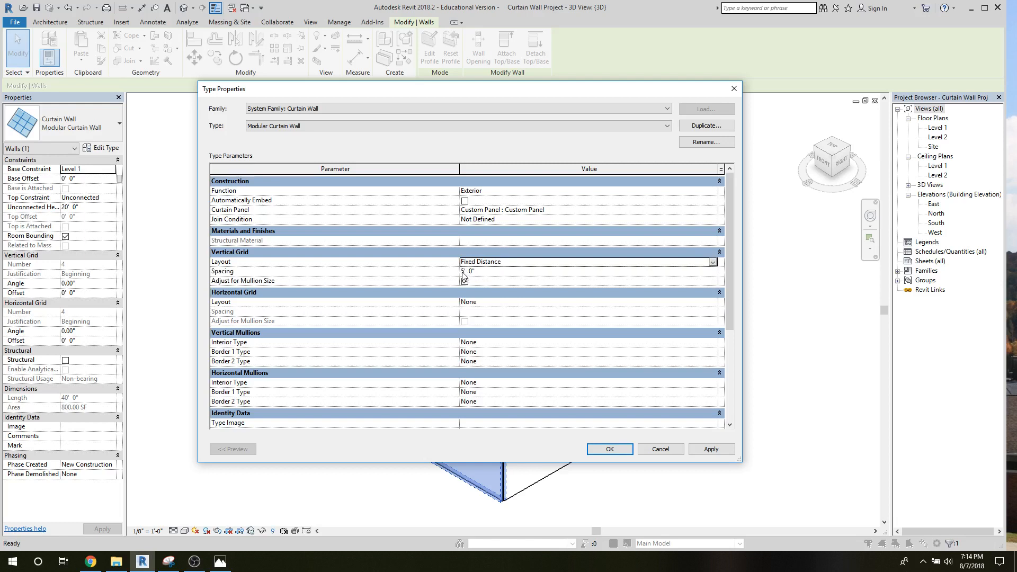
Step: Set the horizontal grid layout to Fixed Distance with 15' 0" spacing, and apply and accept the type properties
click(705, 303)
click(713, 302)
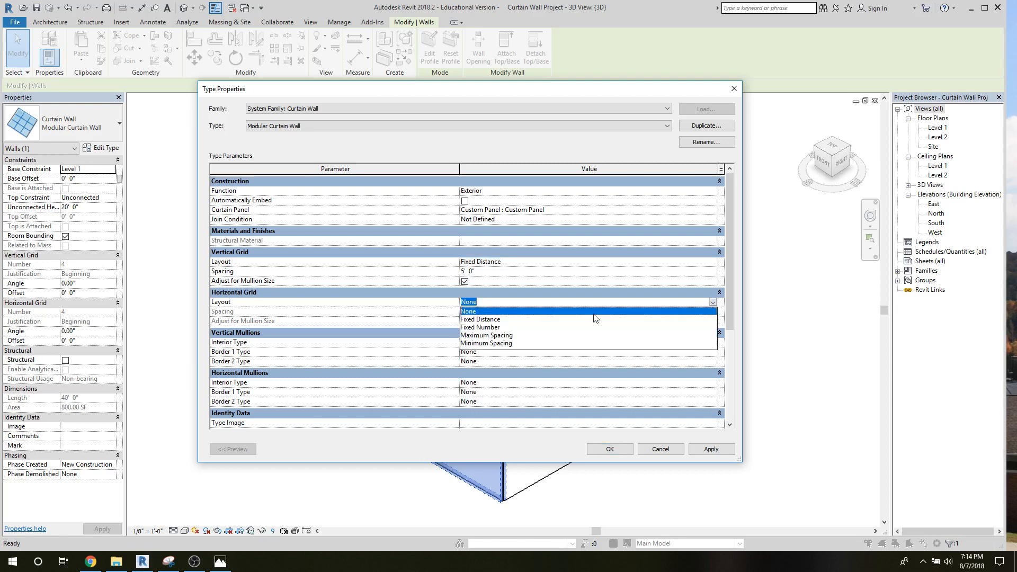
click(531, 320)
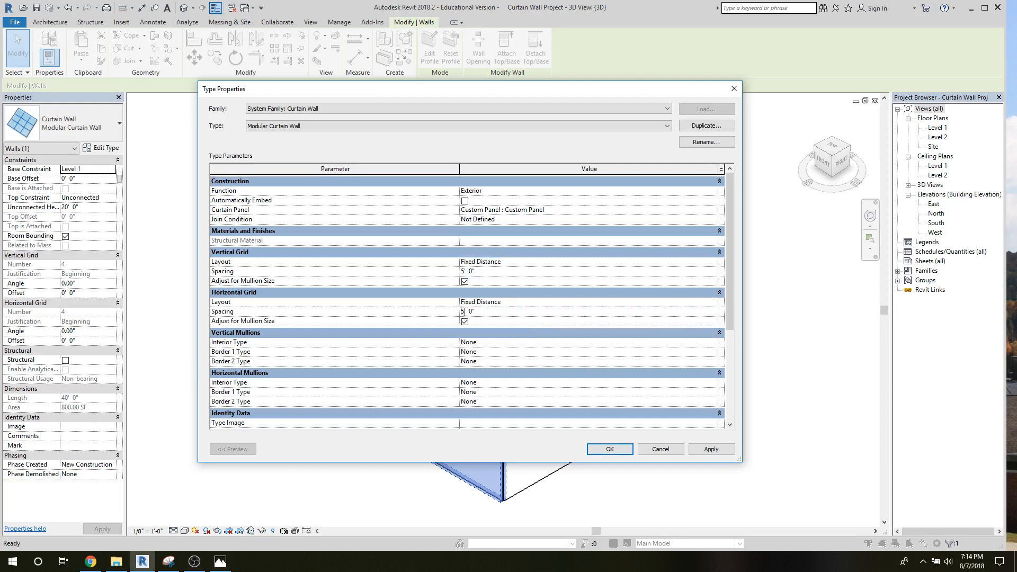
text(1)
click(700, 451)
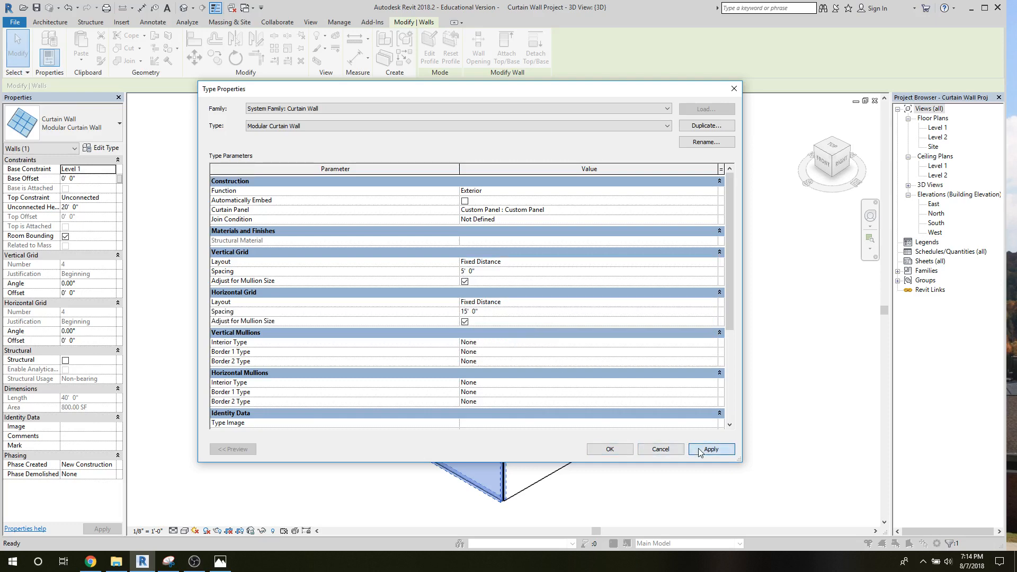
click(604, 449)
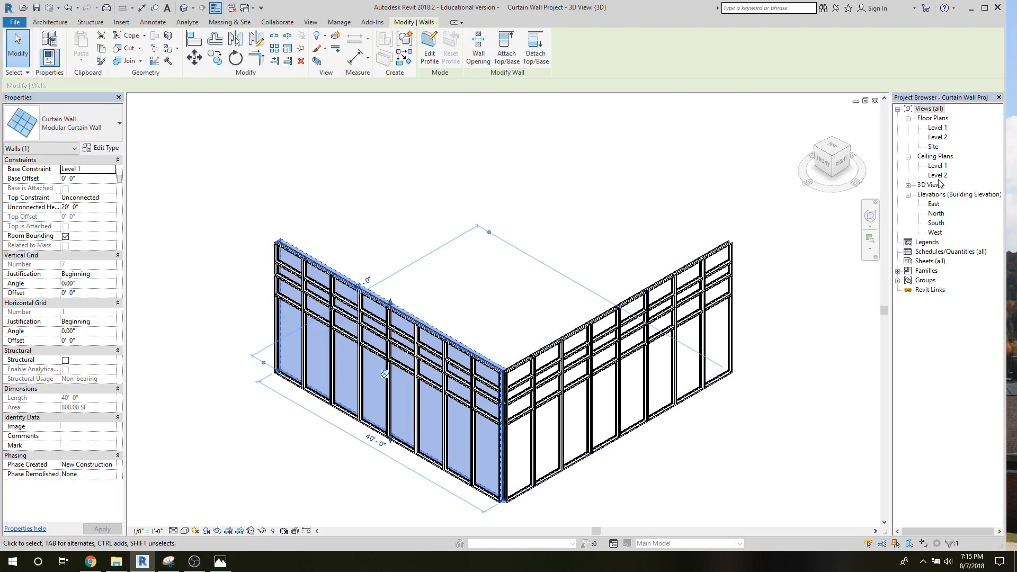
Step: Examine the custom panel at the upper corner where the two curtain walls meet, and then the overall panel layout
scroll(488, 412, up, 5)
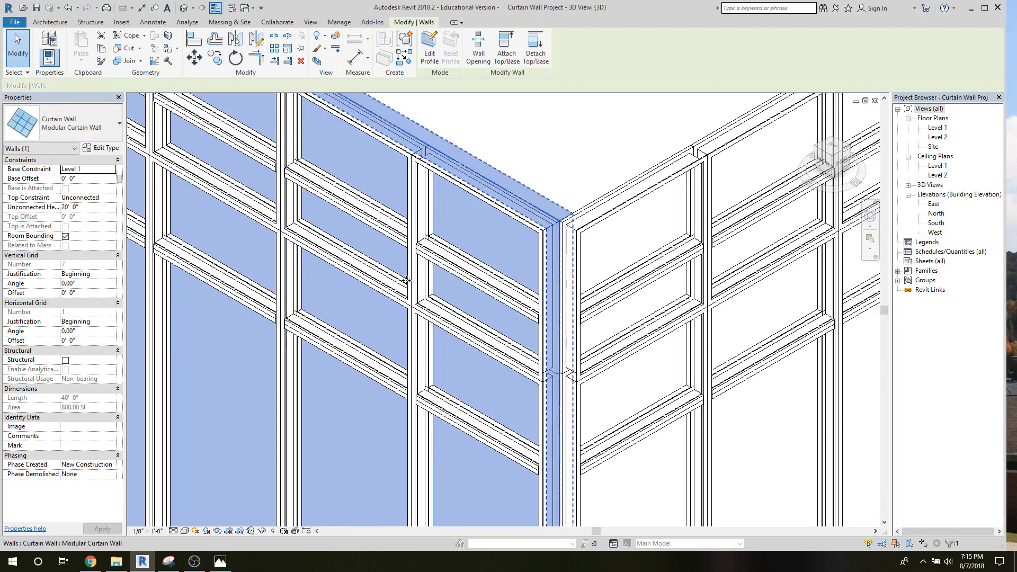
click(456, 258)
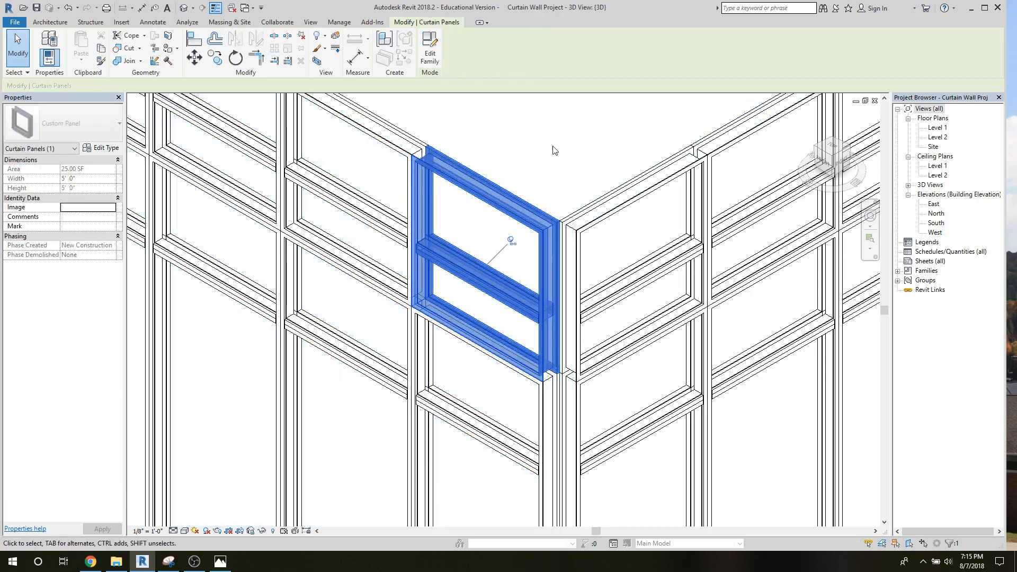
scroll(554, 150, down, 5)
scroll(552, 151, down, 3)
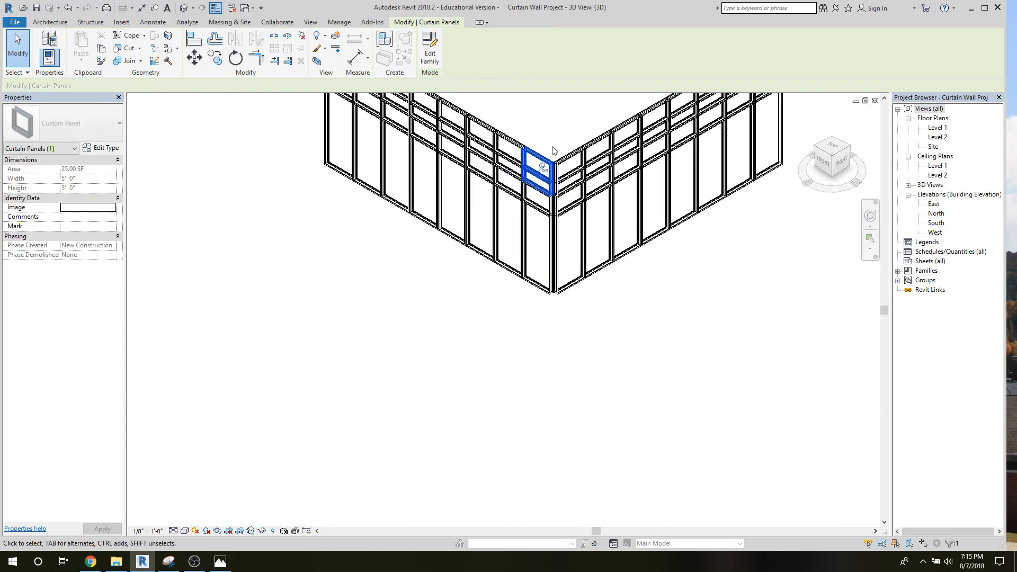
scroll(677, 288, down, 2)
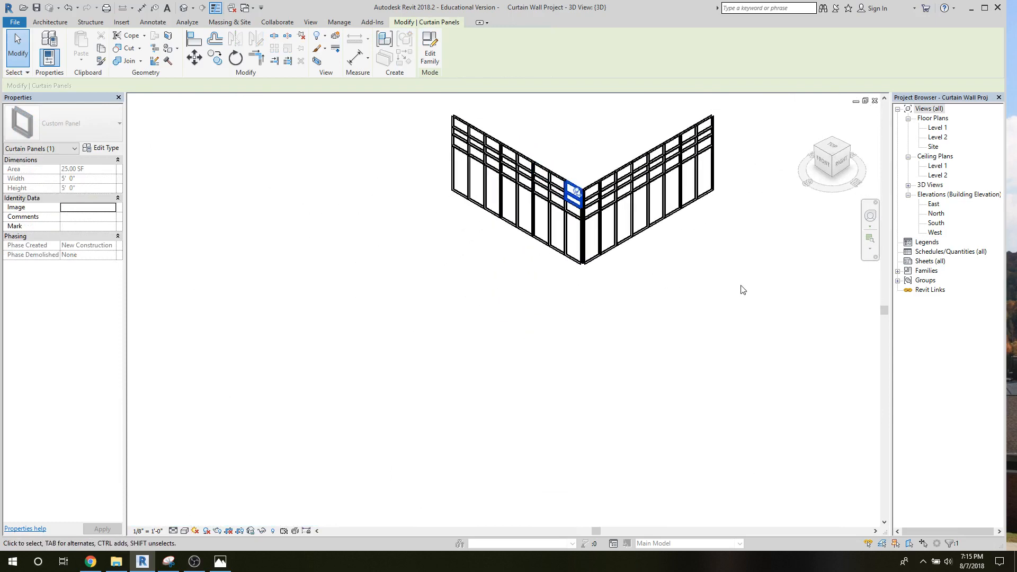
Step: In the South elevation, set the elevation of Level 2 to 20'
double_click(934, 224)
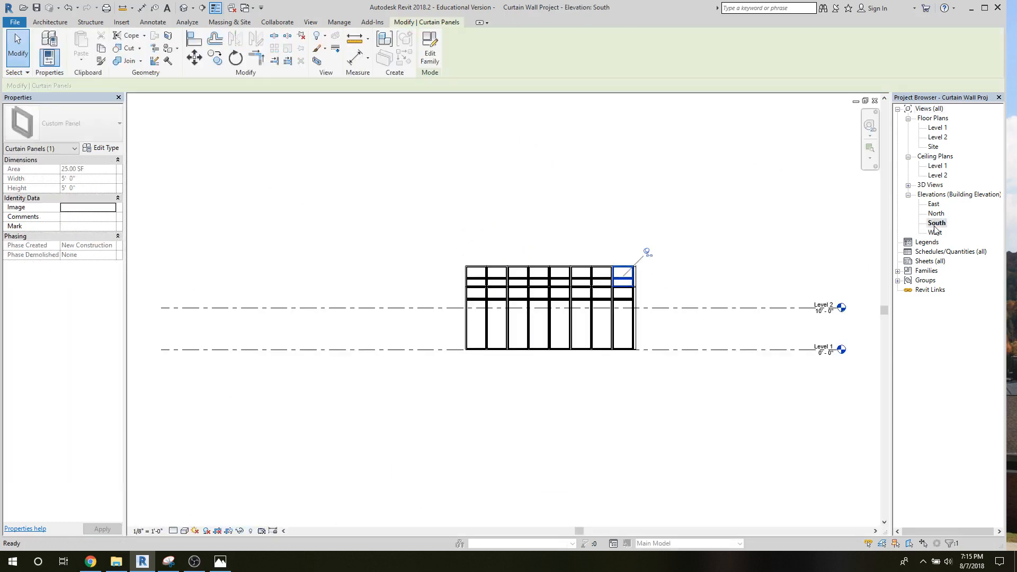
click(360, 309)
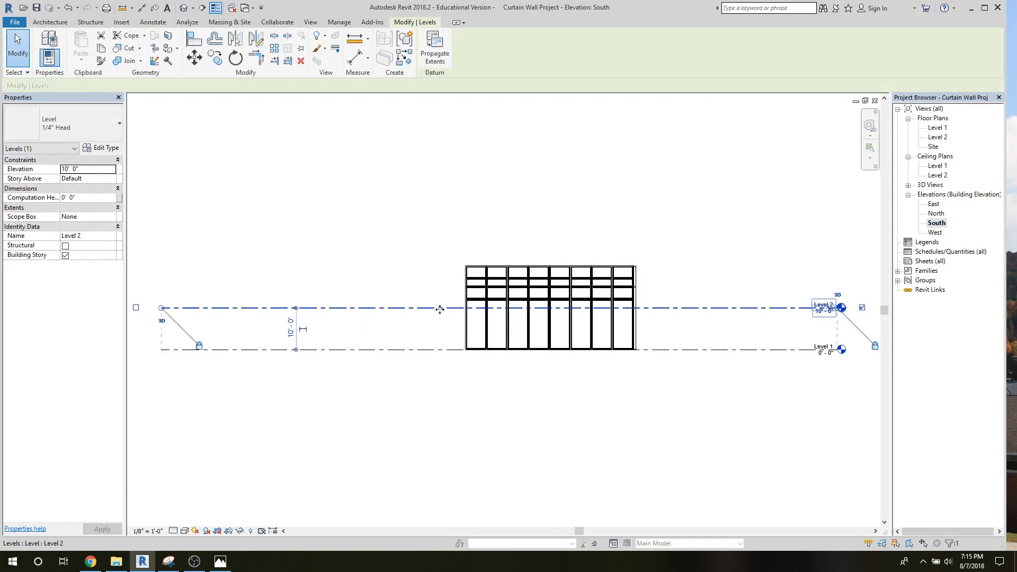
click(819, 315)
text(2)
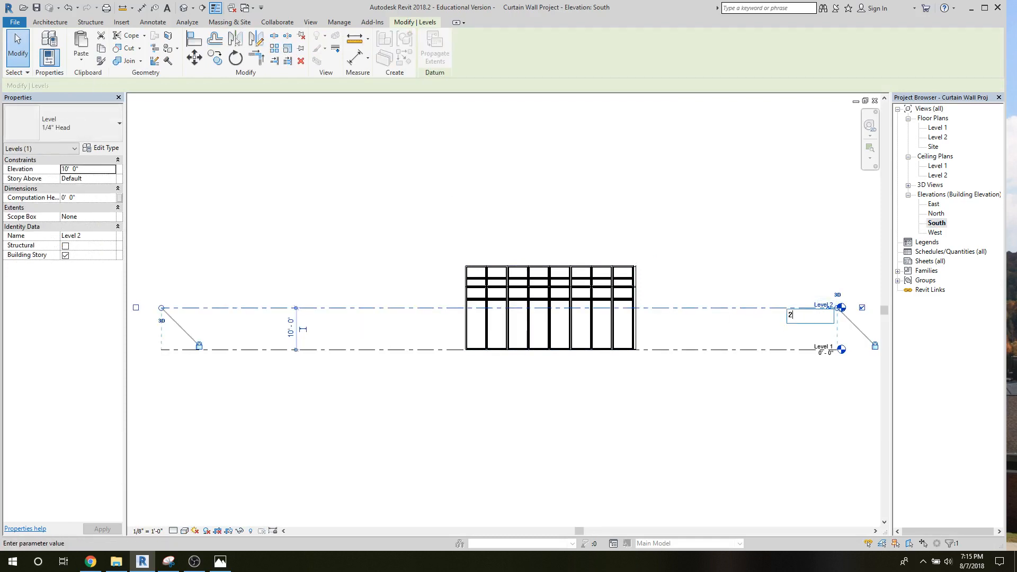
text(0)
key(Return)
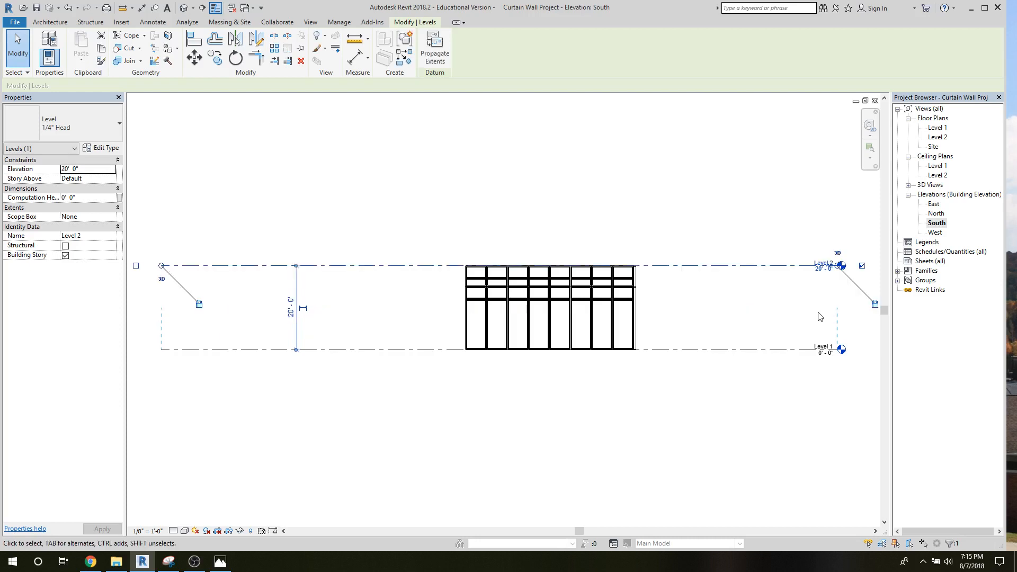
Step: Draw three levels above Level 2 at 15' spacing, at elevations 35', 50' and 65', matching the length of the existing level lines
middle_drag(242, 204, 264, 363)
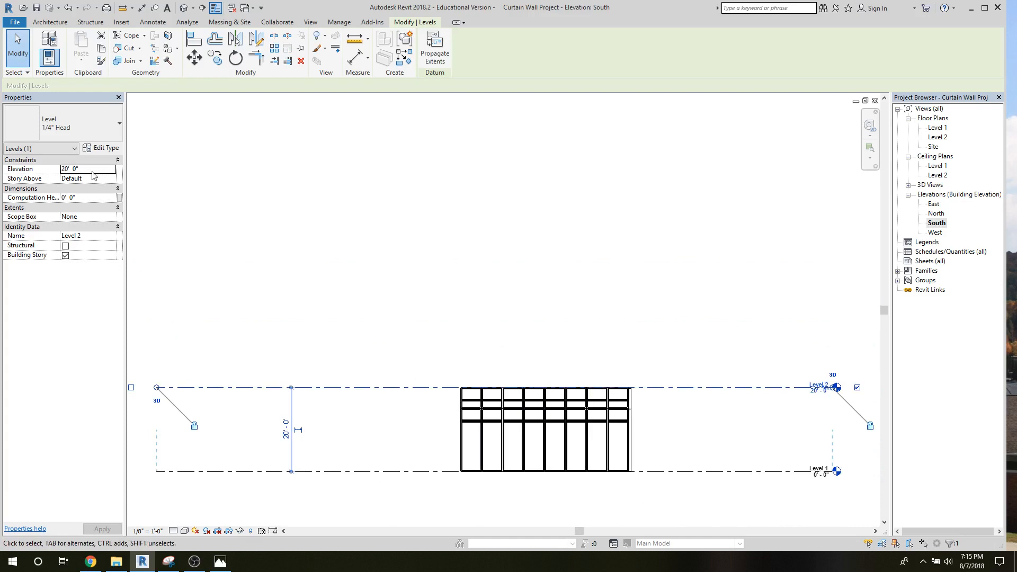
click(50, 21)
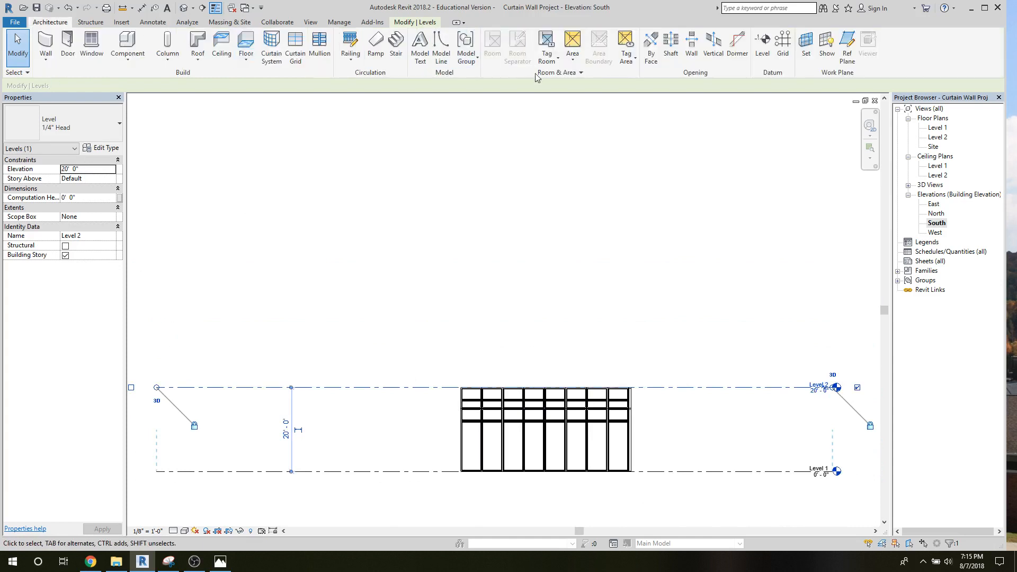
click(763, 45)
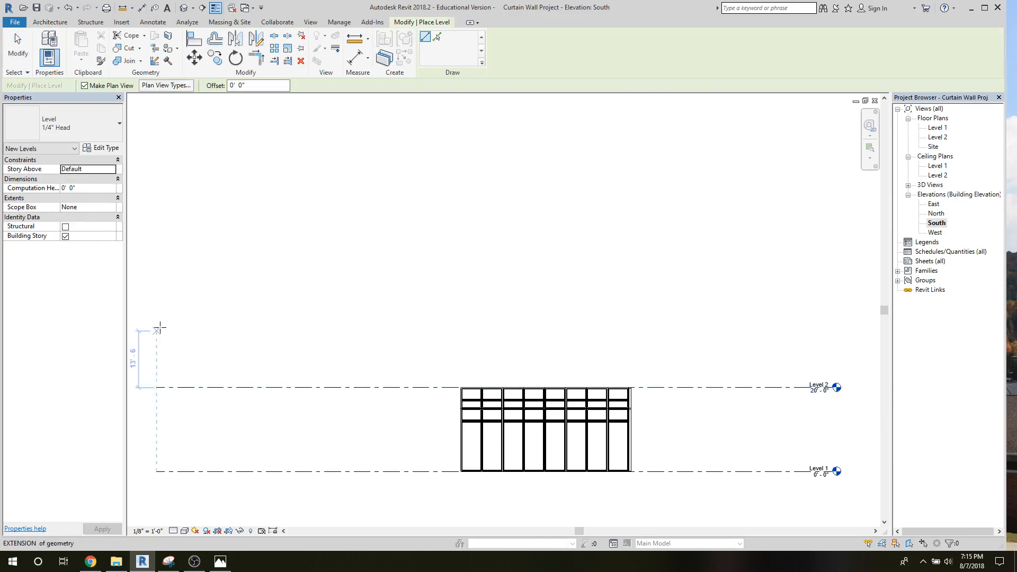
click(158, 325)
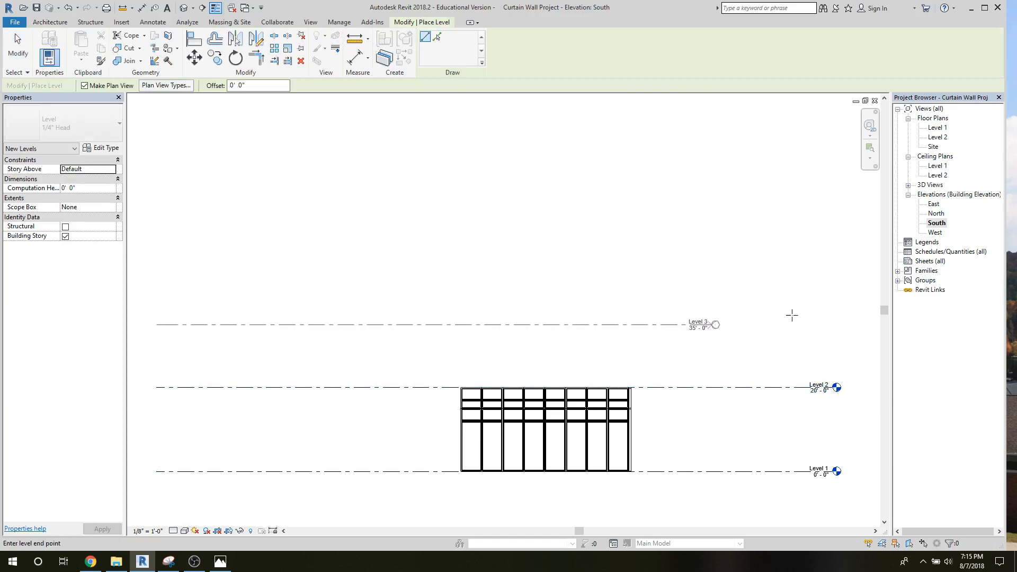
click(833, 325)
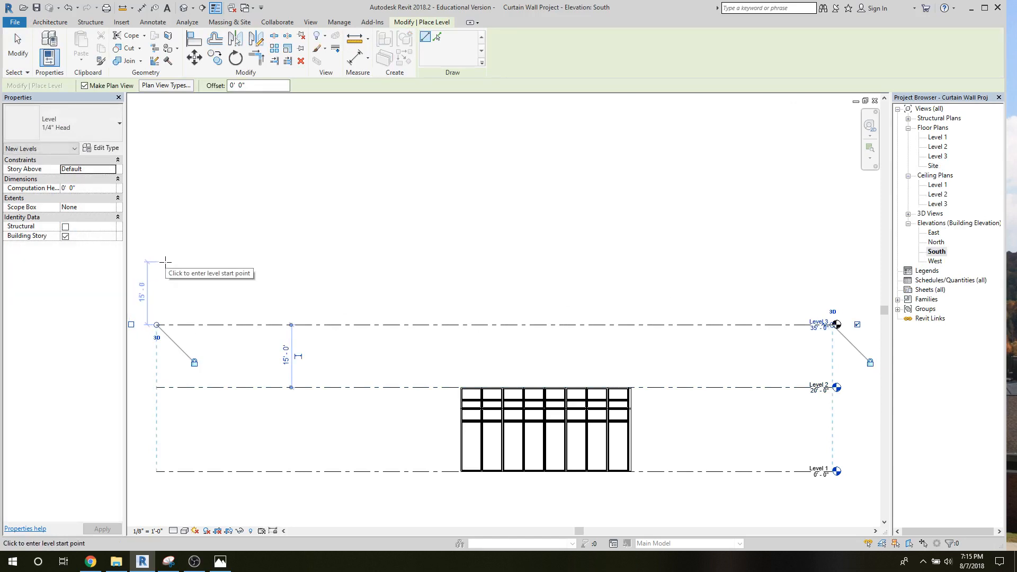
click(165, 261)
click(832, 268)
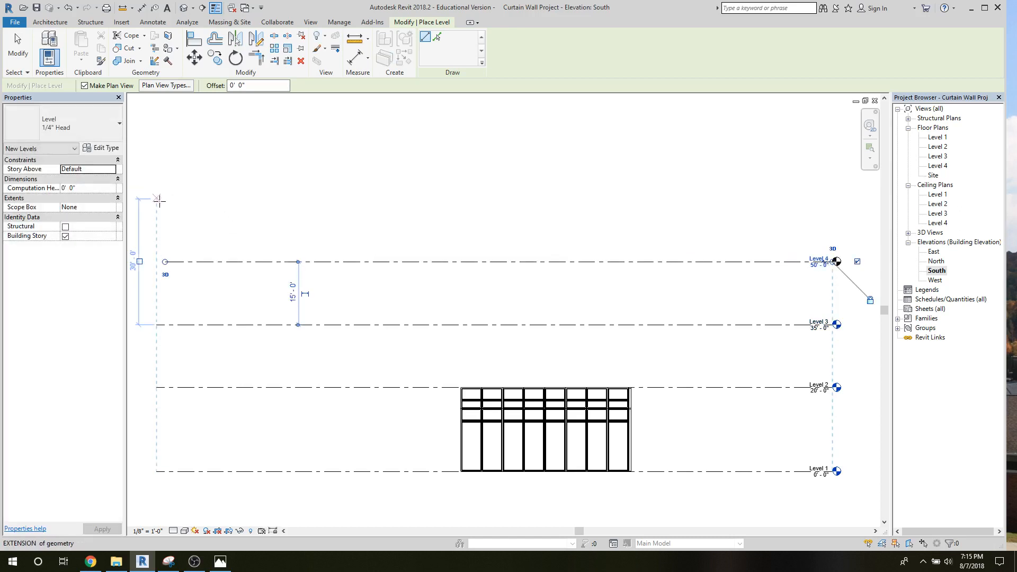
click(158, 199)
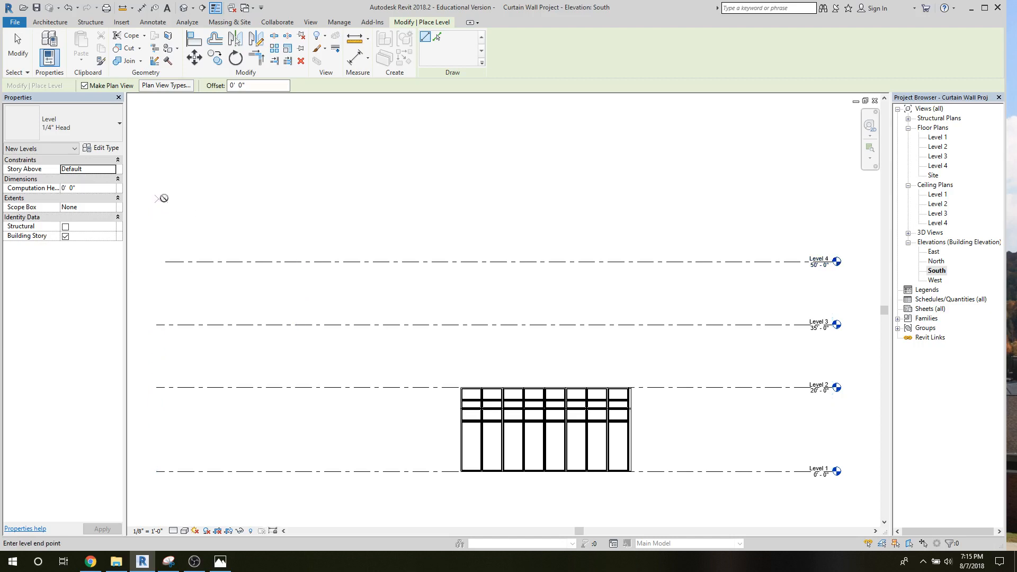
click(831, 207)
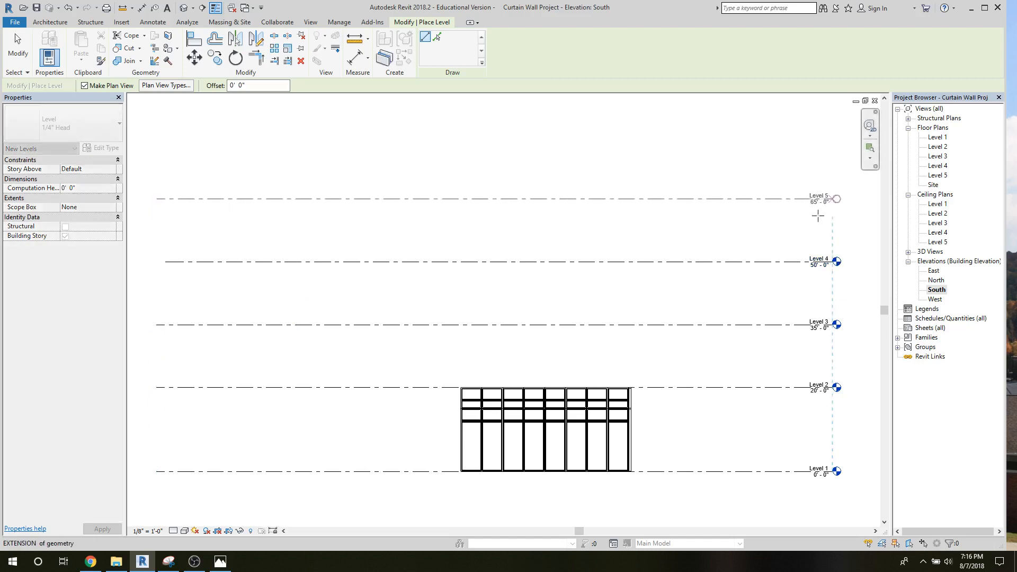
click(16, 56)
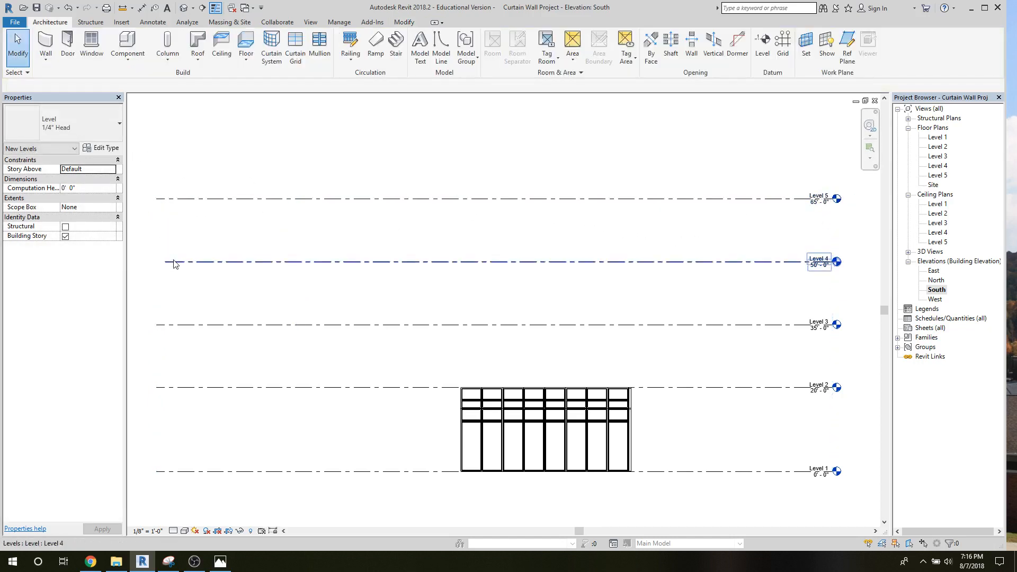
Step: Extend the left end of the 50' level line to align with the ends of the other levels
click(164, 263)
drag(164, 263, 157, 261)
click(316, 160)
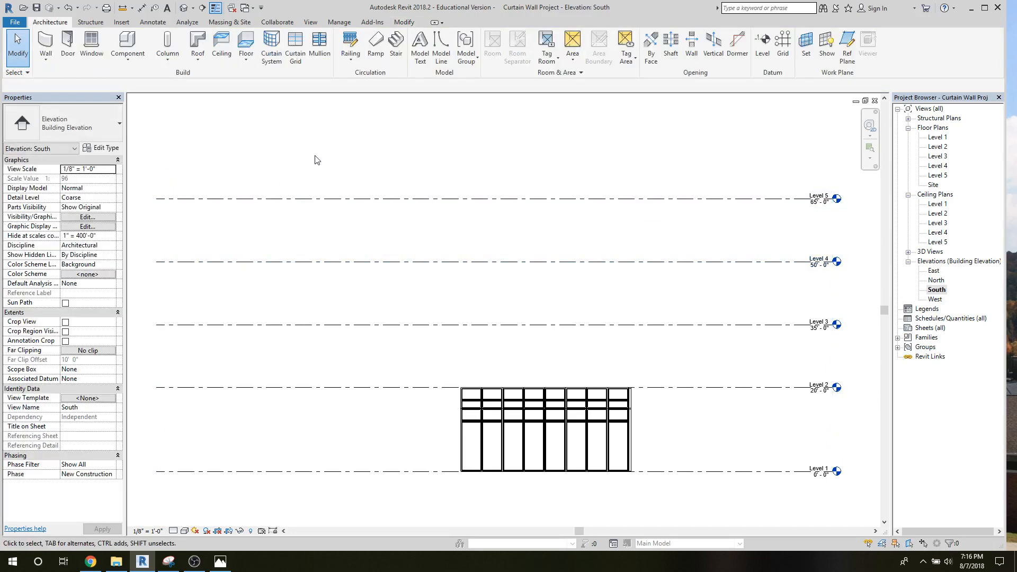
click(467, 388)
click(452, 373)
drag(440, 368, 654, 488)
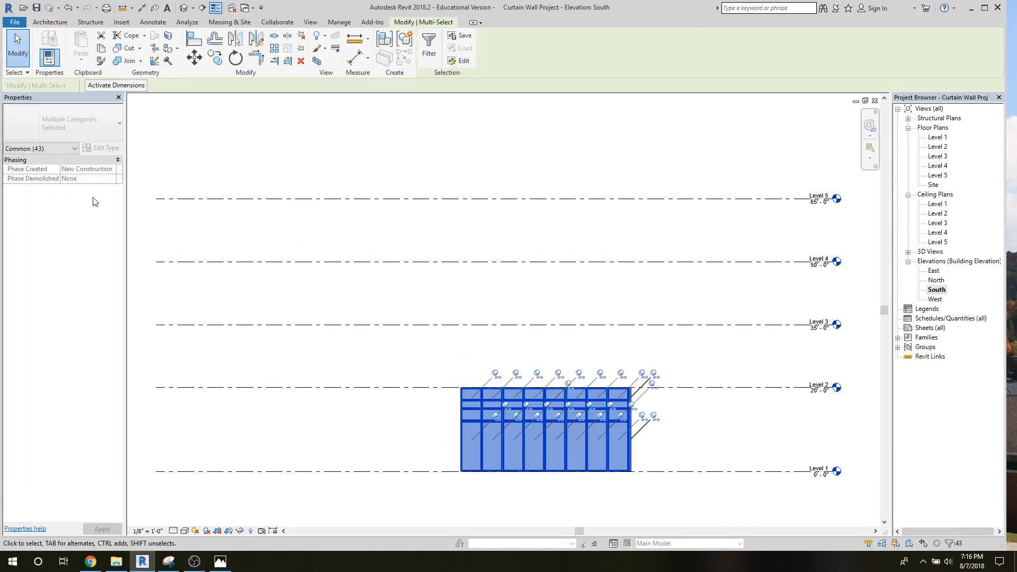
click(345, 156)
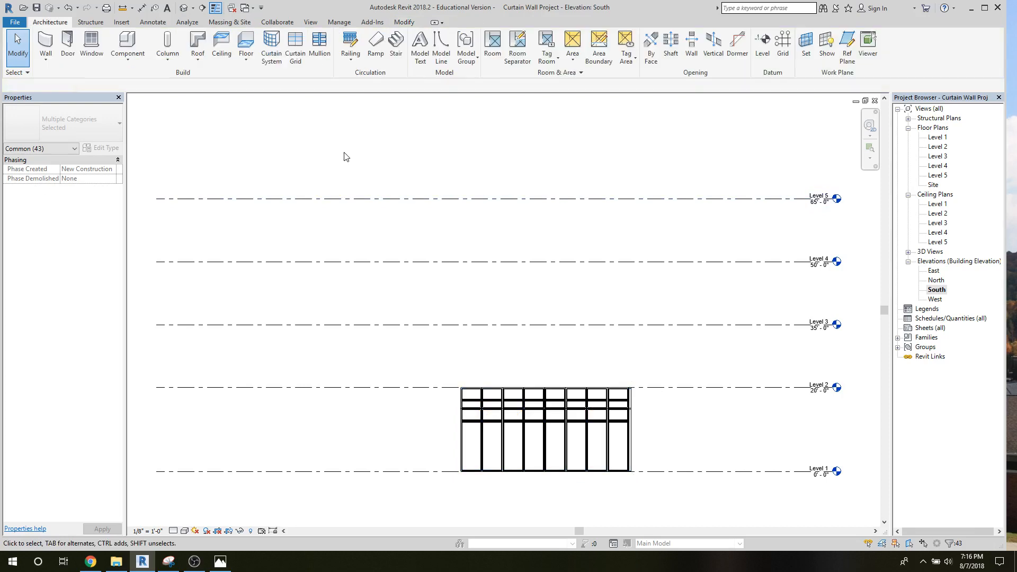
Step: Set the south-facing curtain wall's base constraint to Level 2 and its top constraint to Up to level: Level 5
click(462, 402)
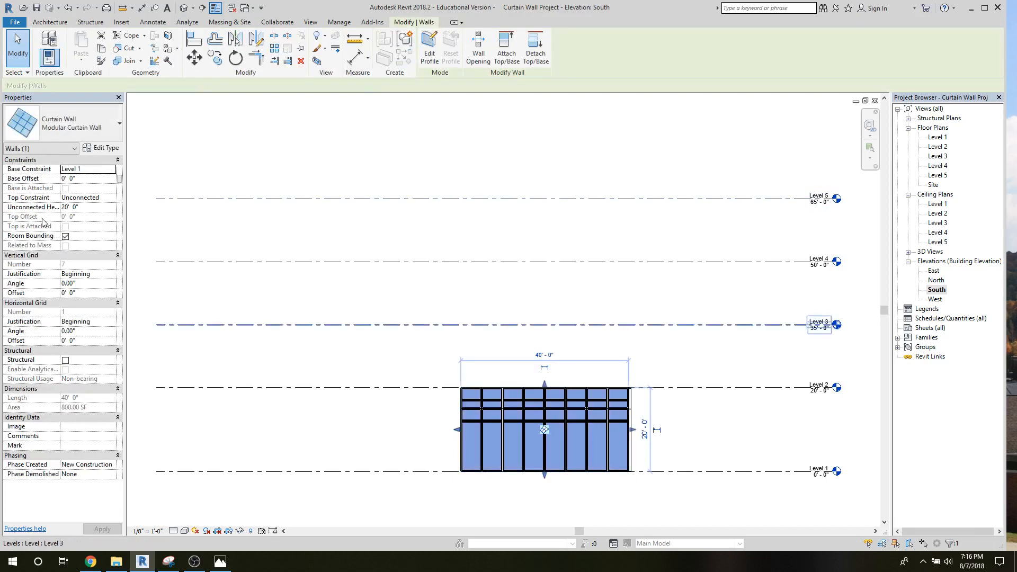
click(112, 169)
click(103, 186)
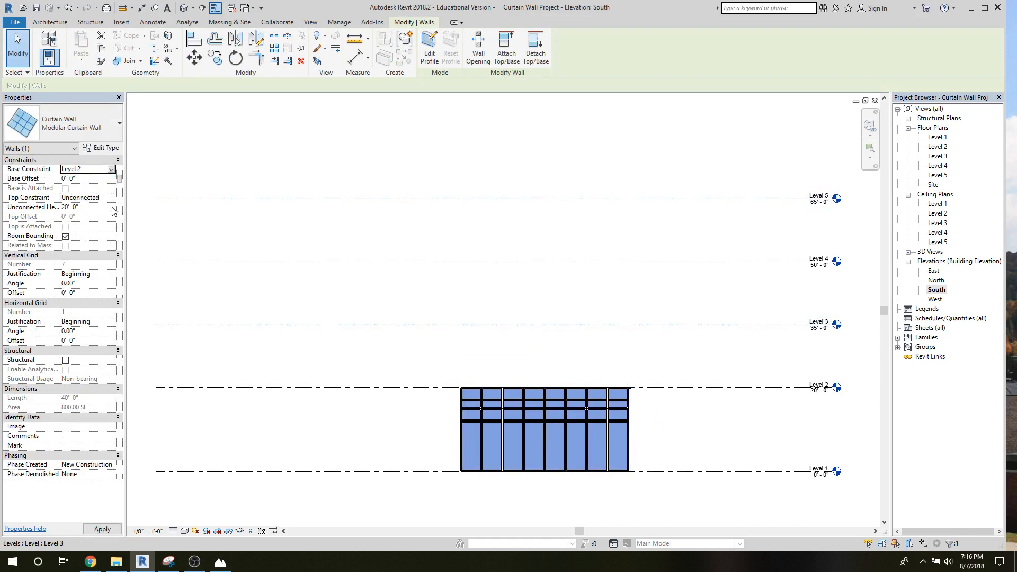
click(111, 198)
click(113, 247)
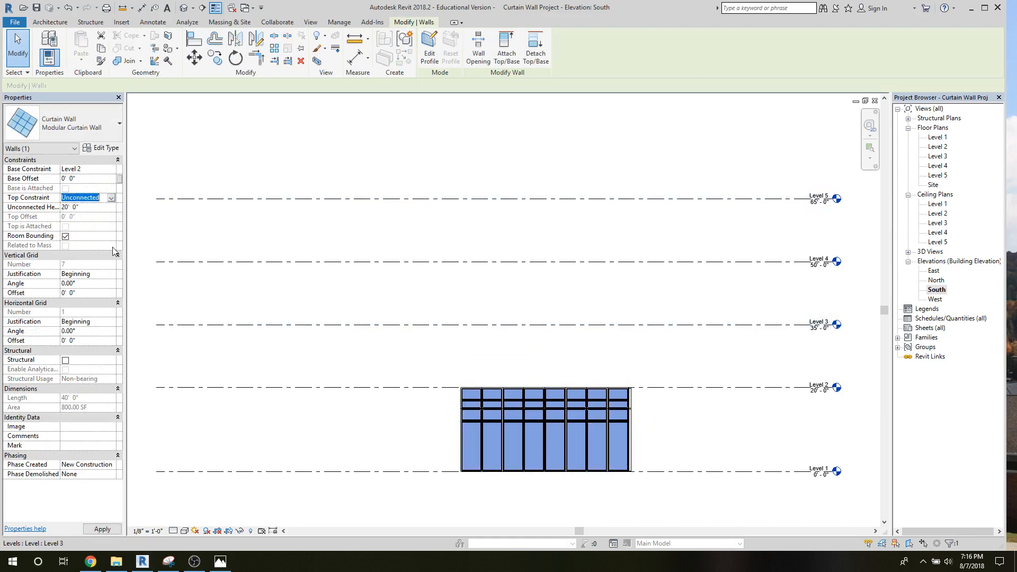
click(305, 179)
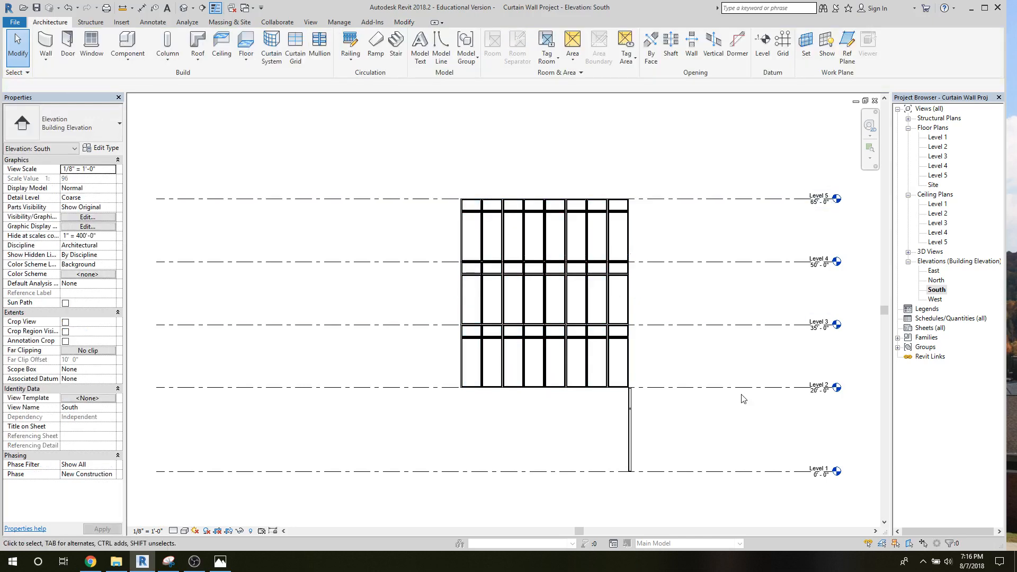
Step: Constrain the perpendicular curtain wall from Level 2 at its base up to Level 5 at its top
click(630, 405)
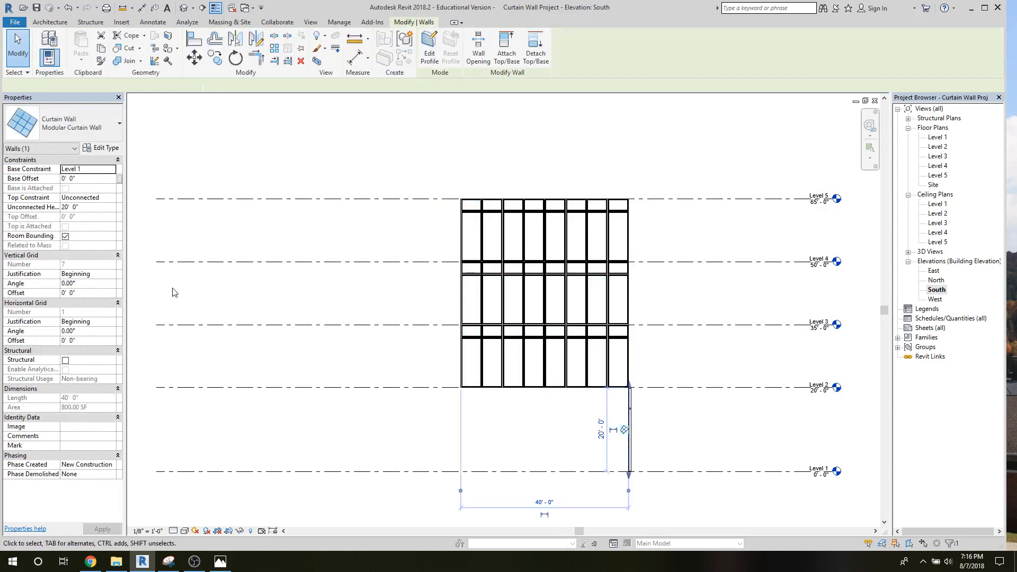
click(94, 168)
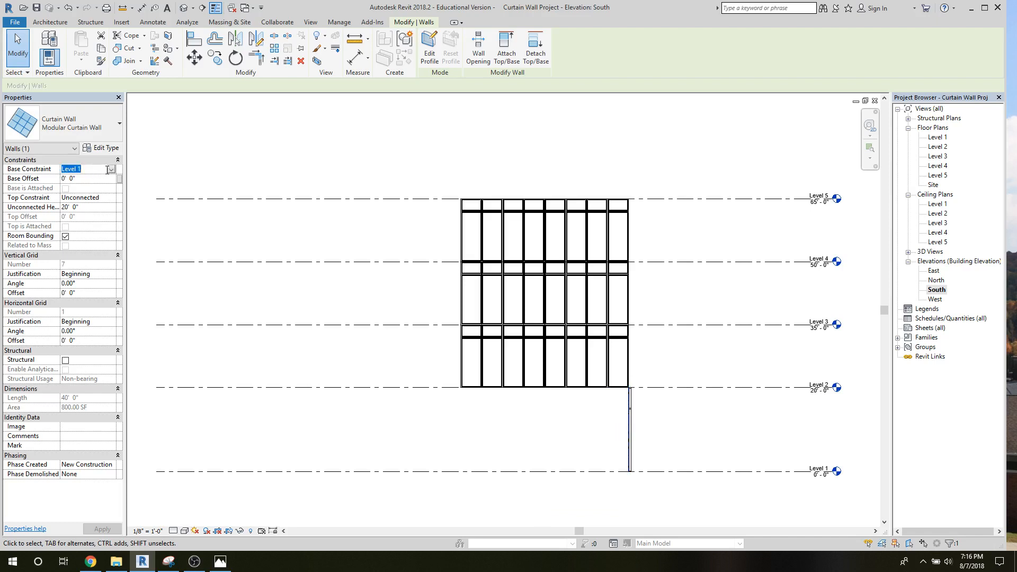
click(110, 169)
click(85, 186)
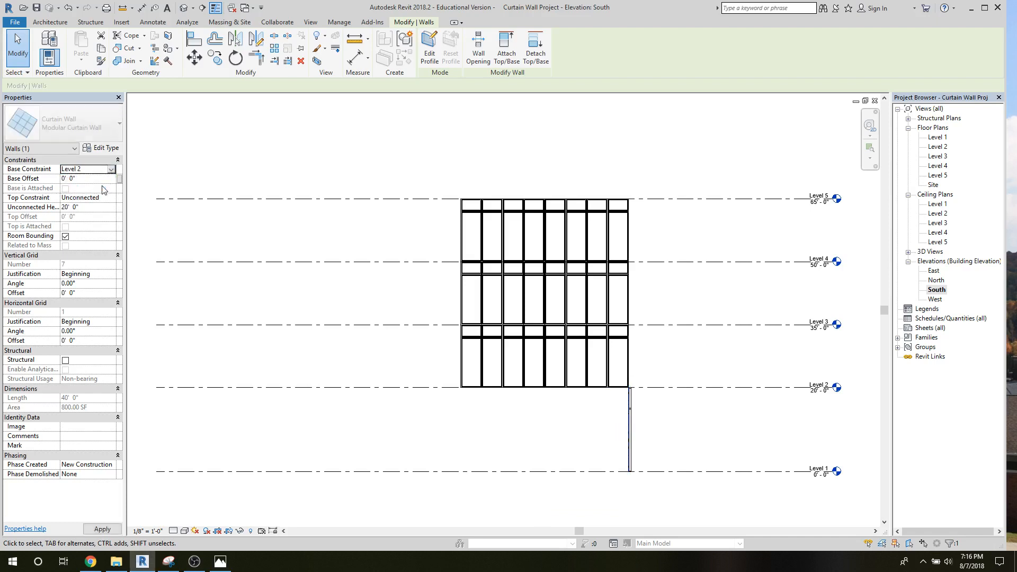
click(113, 200)
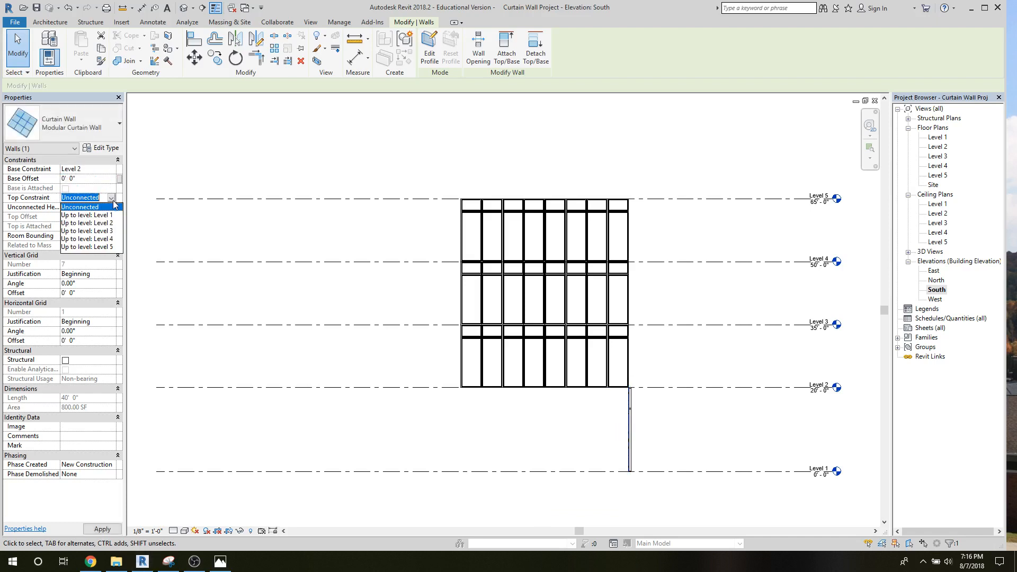
click(118, 246)
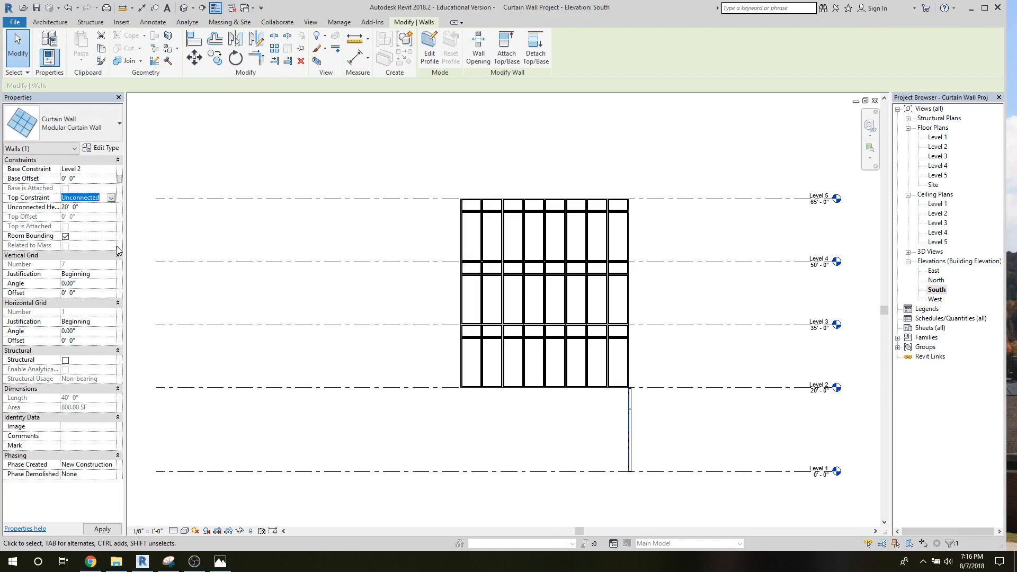
Step: Open the default 3D view and examine both curtain walls between Level 2 and Level 5
double_click(936, 252)
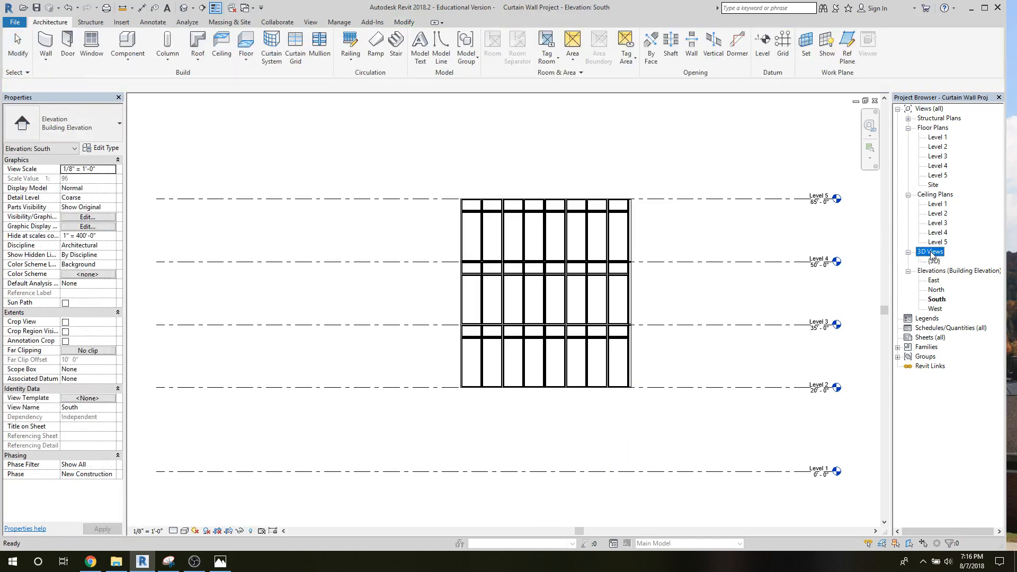
double_click(934, 261)
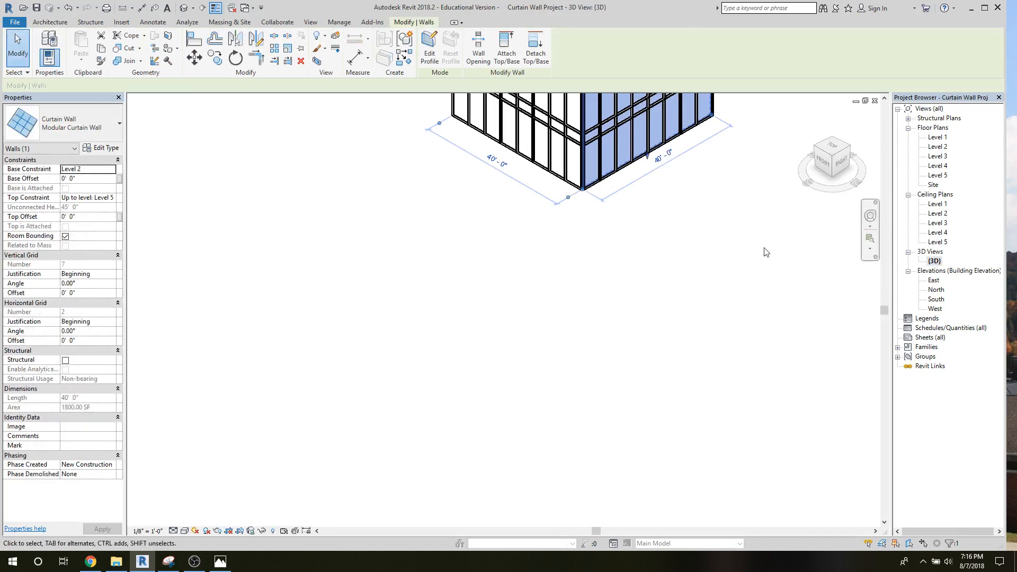
middle_drag(518, 473, 510, 470)
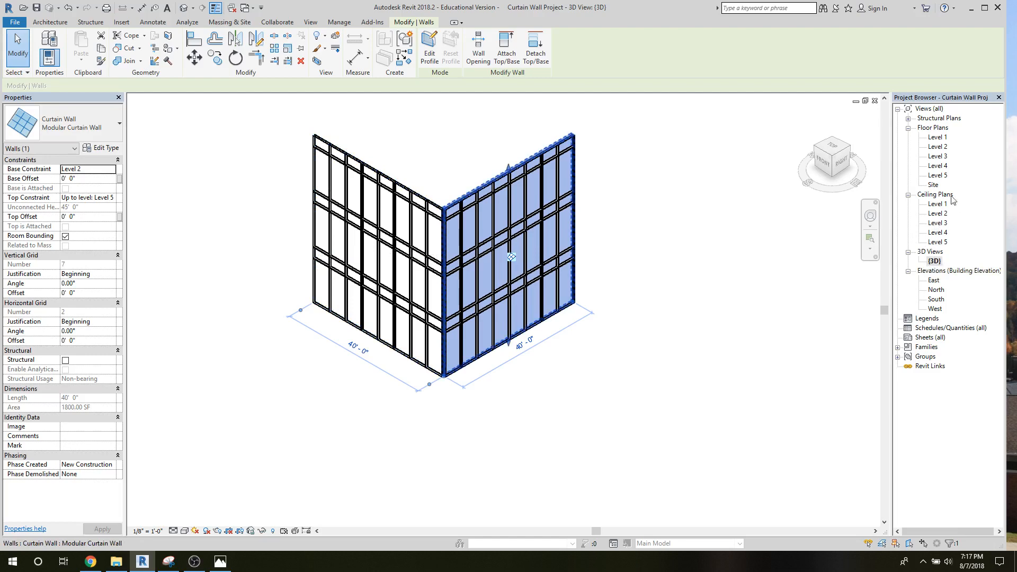
Step: In the South elevation, add a new level 15' above Level 5, aligning both ends with the existing level lines
double_click(937, 299)
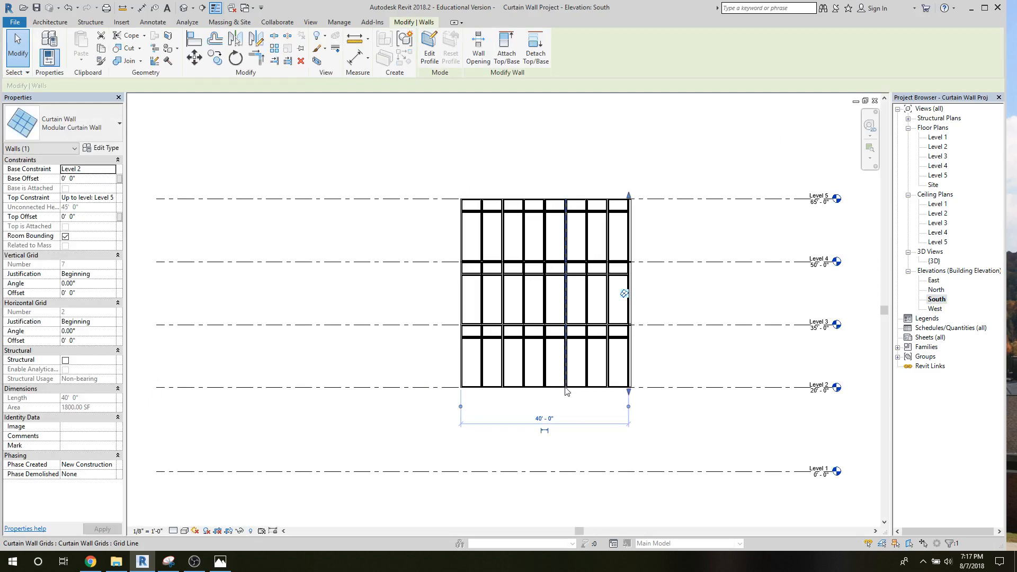
scroll(564, 389, down, 3)
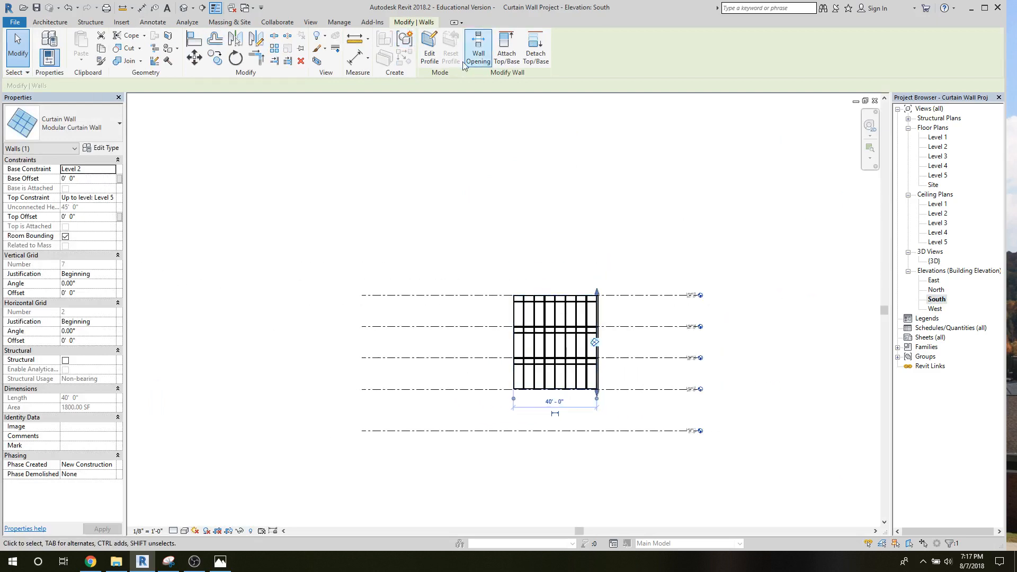
click(50, 21)
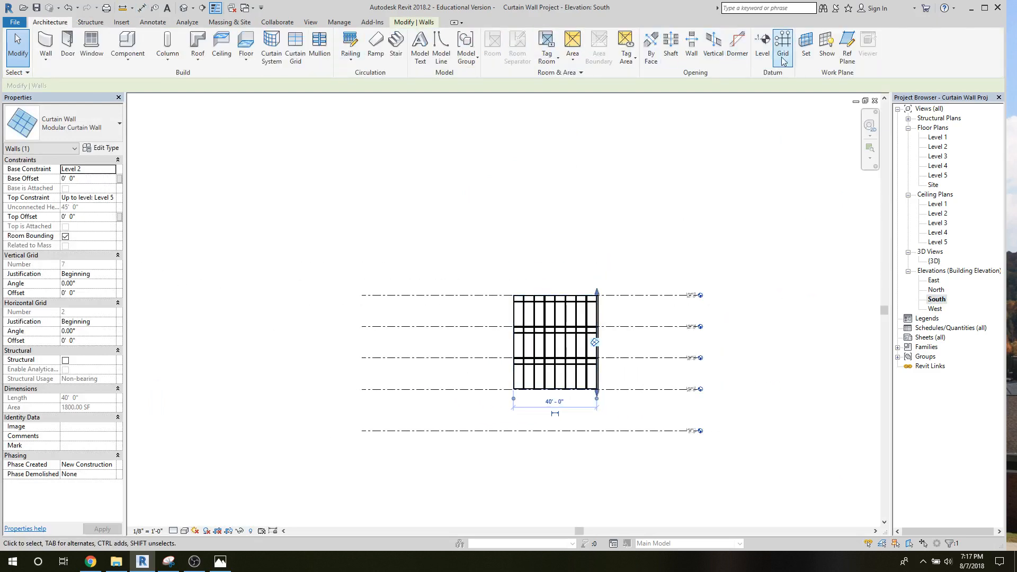
click(763, 45)
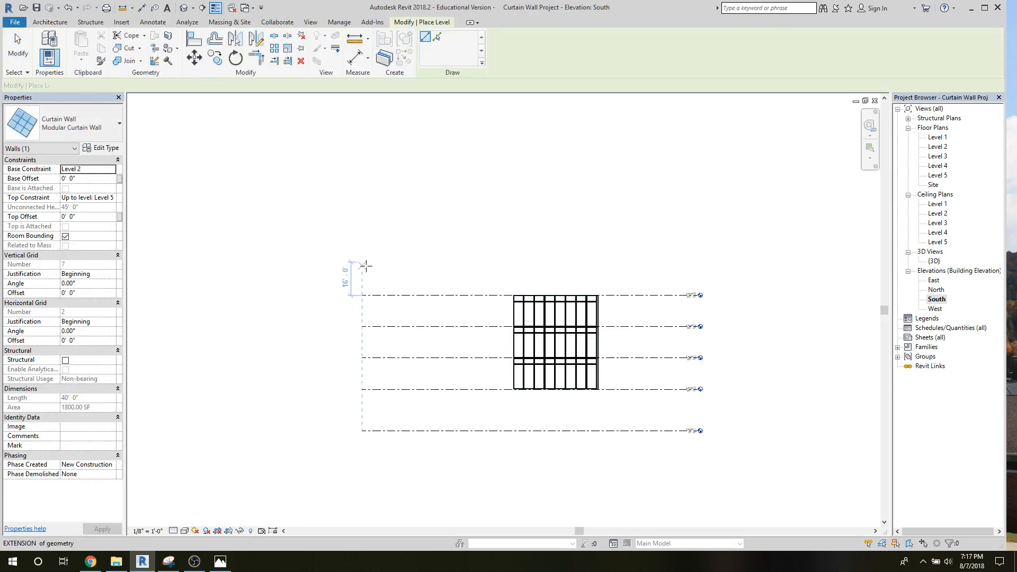
scroll(364, 262, up, 3)
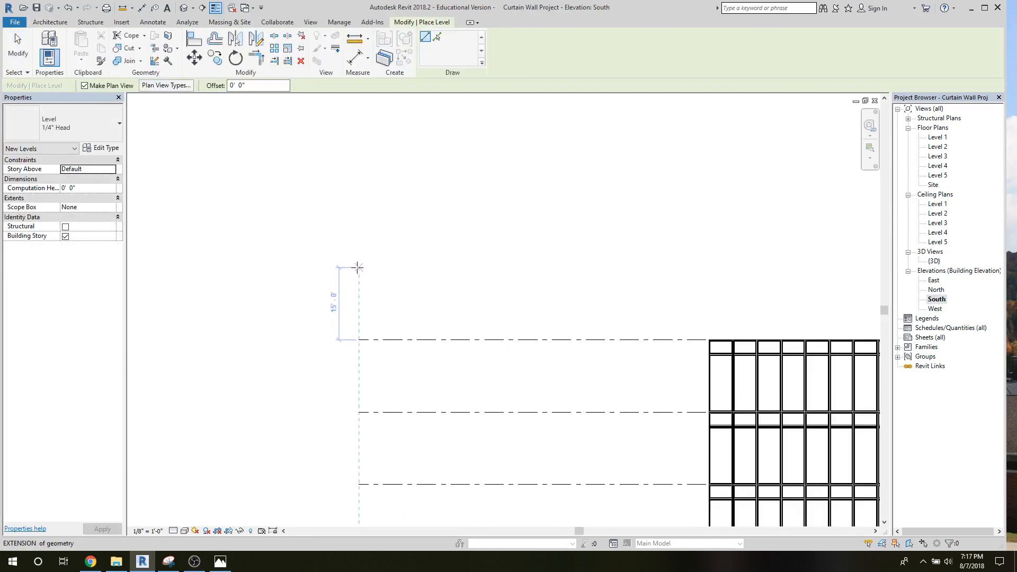
click(357, 268)
middle_drag(813, 265, 523, 265)
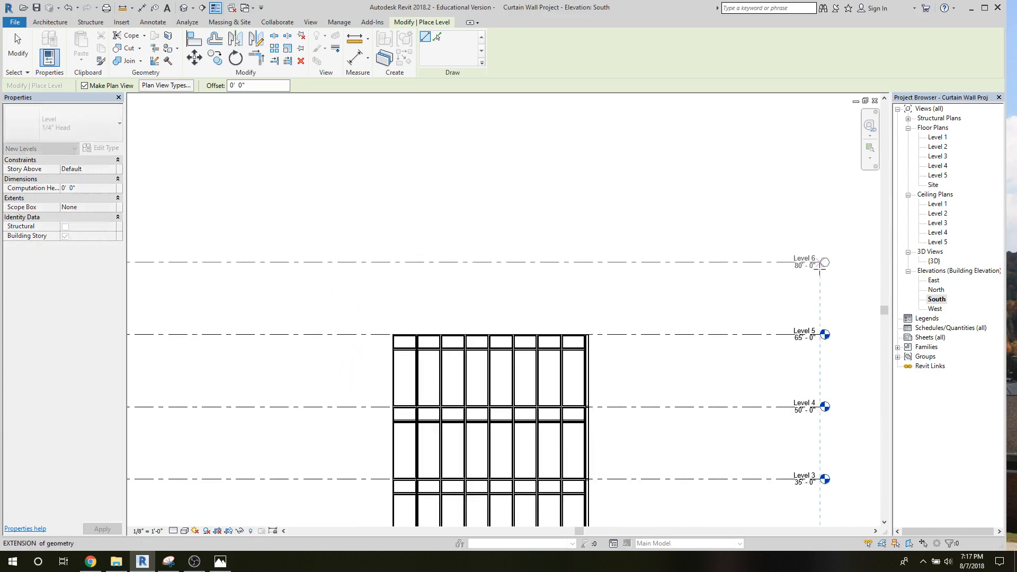
click(820, 264)
key(Escape)
key(Escape)
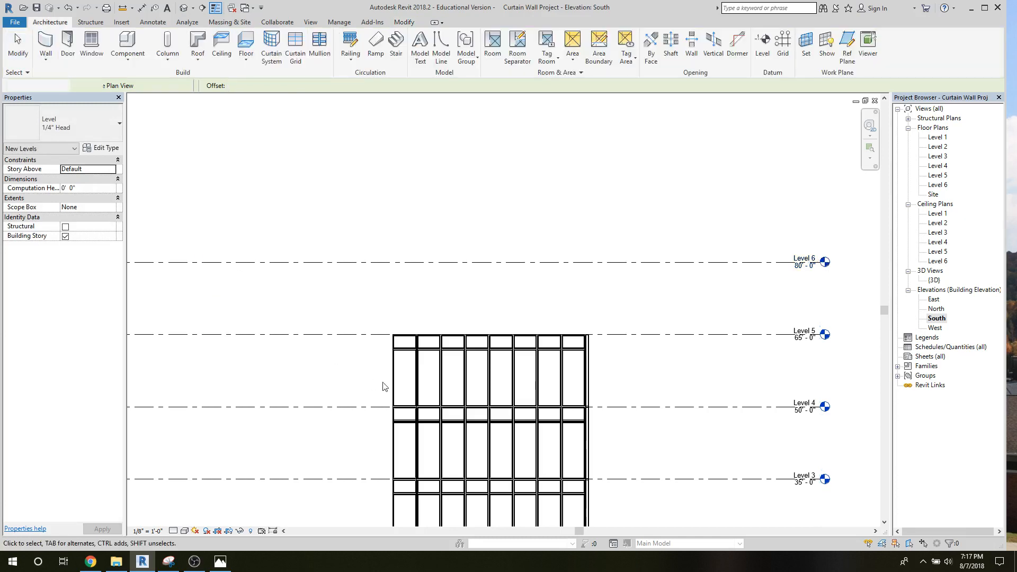
Step: Set the south-facing curtain wall's top constraint to Up to level: Level 6
click(394, 379)
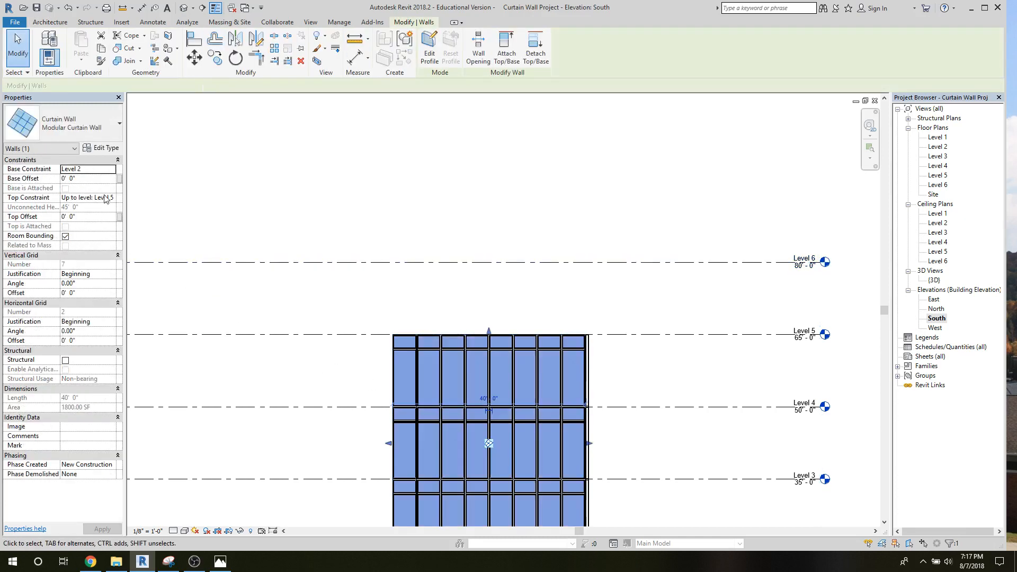
click(111, 199)
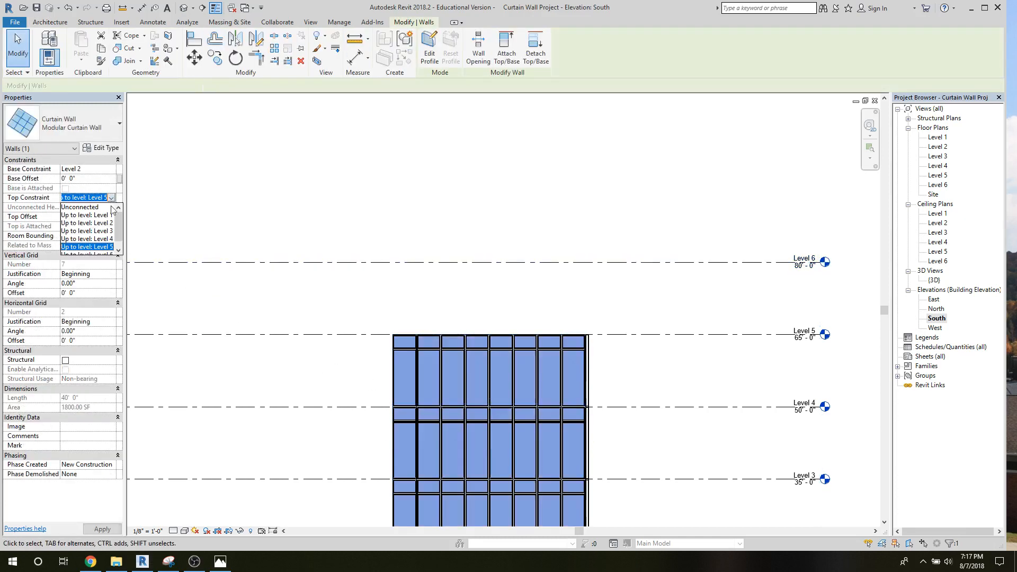
click(98, 254)
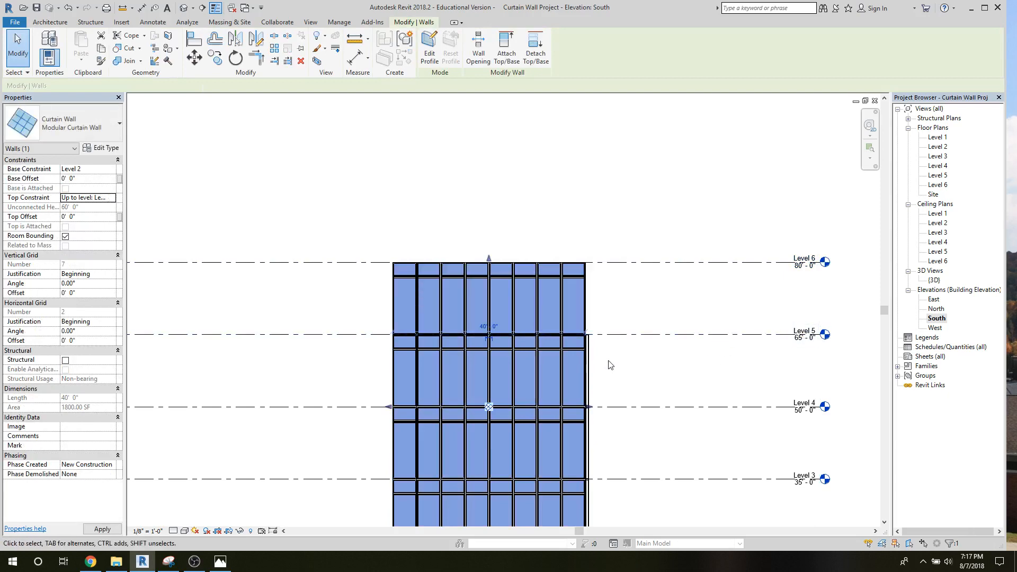
key(Escape)
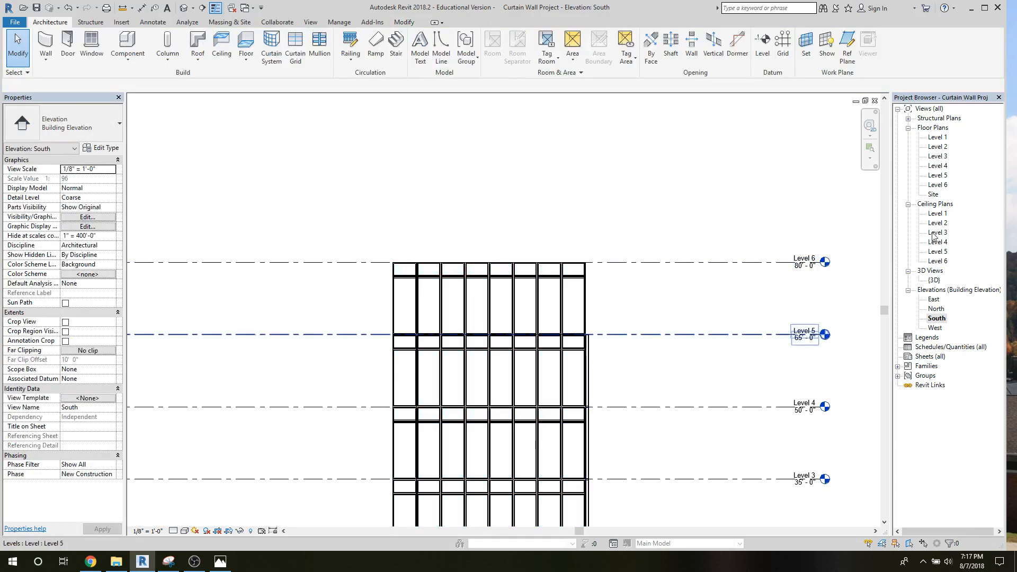
Step: In the default 3D view, raise the perpendicular curtain wall by setting its top constraint to Up to level: Level 6
double_click(933, 281)
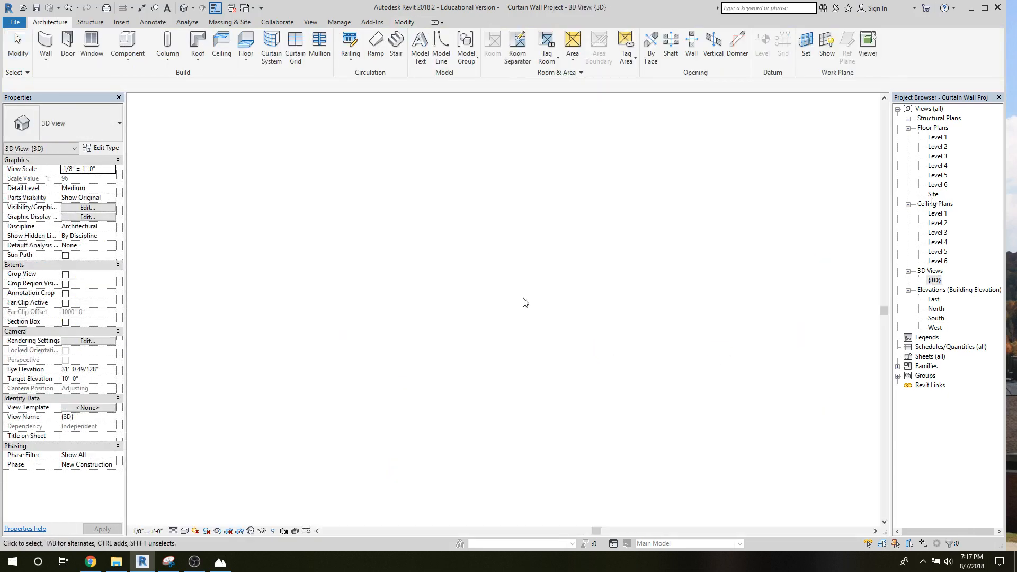
click(465, 205)
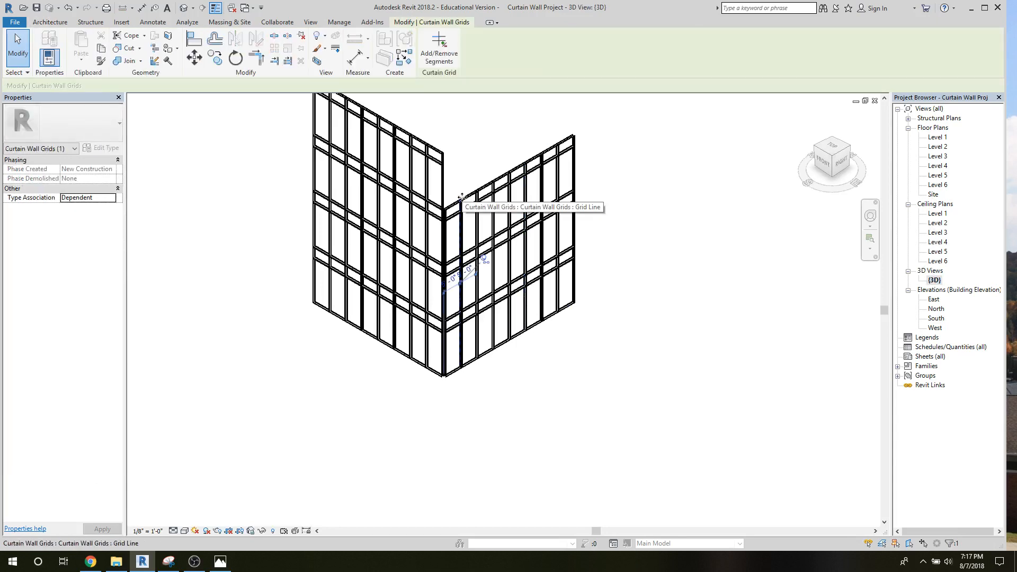
key(Escape)
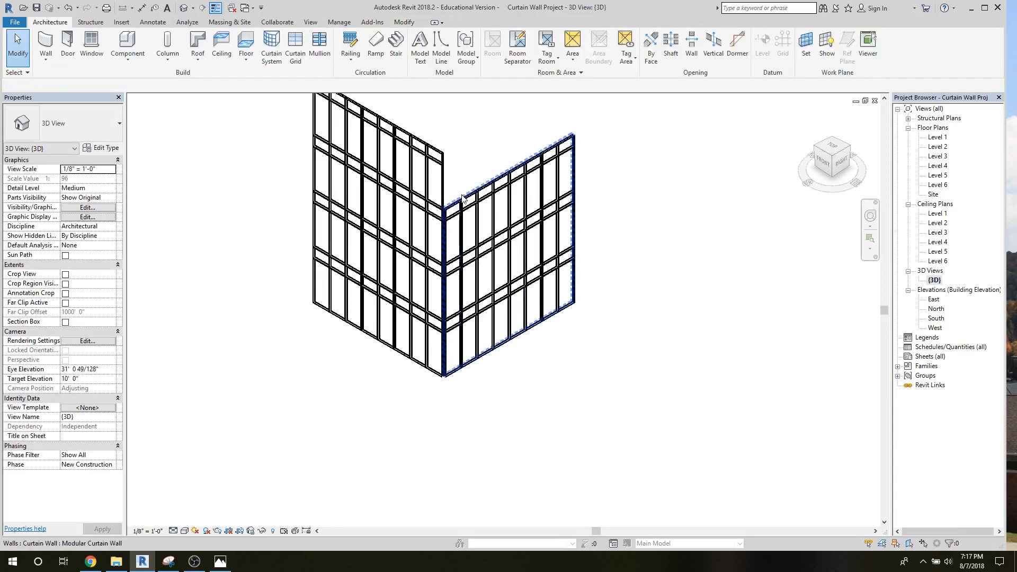
click(462, 198)
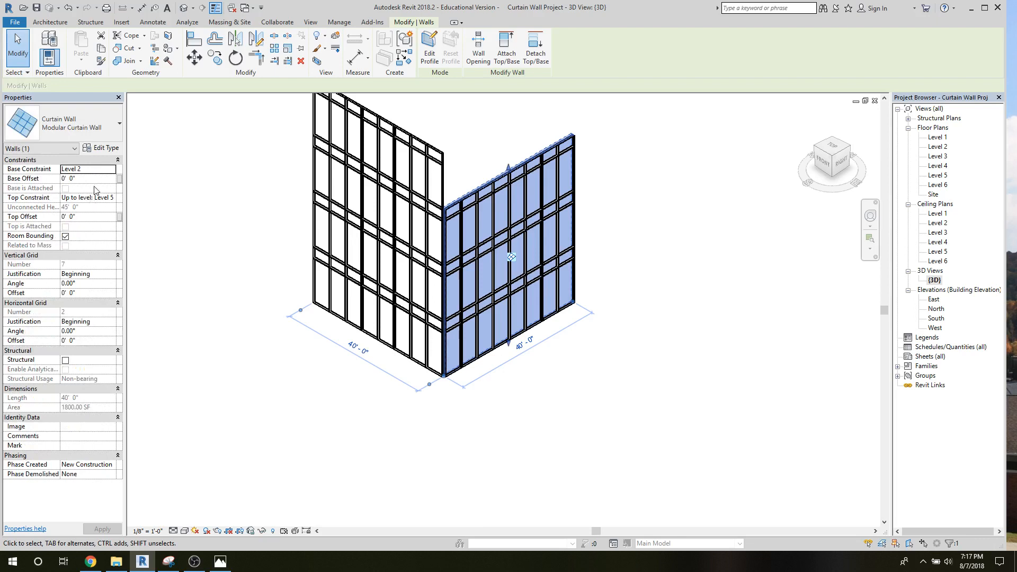
click(113, 200)
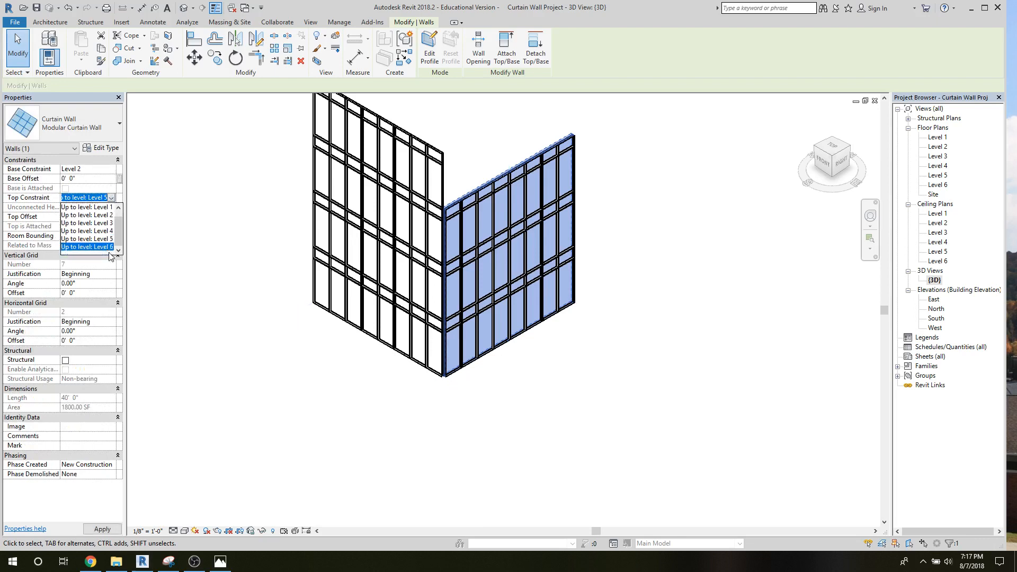
click(106, 249)
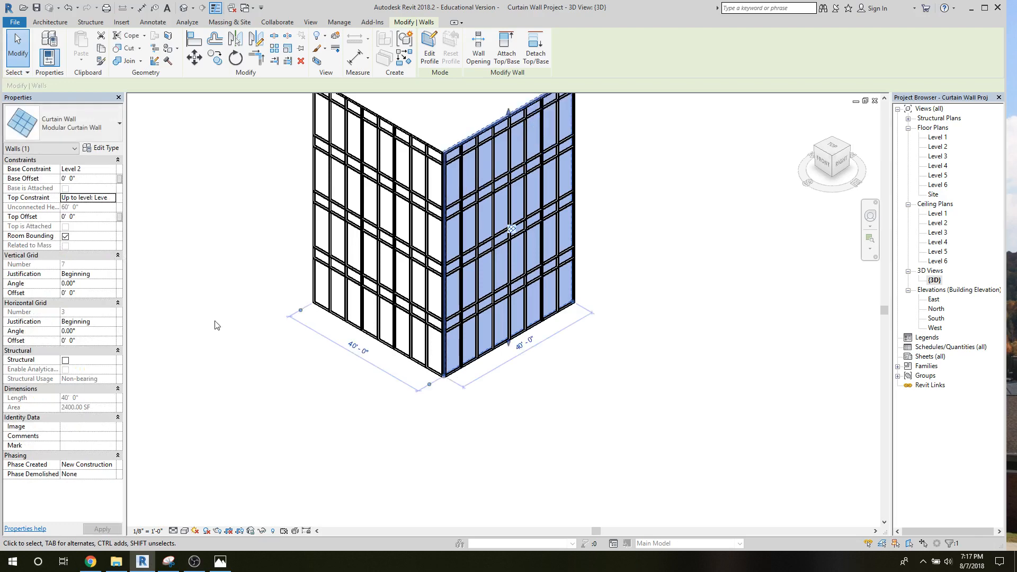
click(245, 332)
Step: Inspect the south-facing Modular Curtain Wall's type properties, checking its curtain panel and its vertical and horizontal grid settings
scroll(290, 371, down, 1)
scroll(289, 371, down, 1)
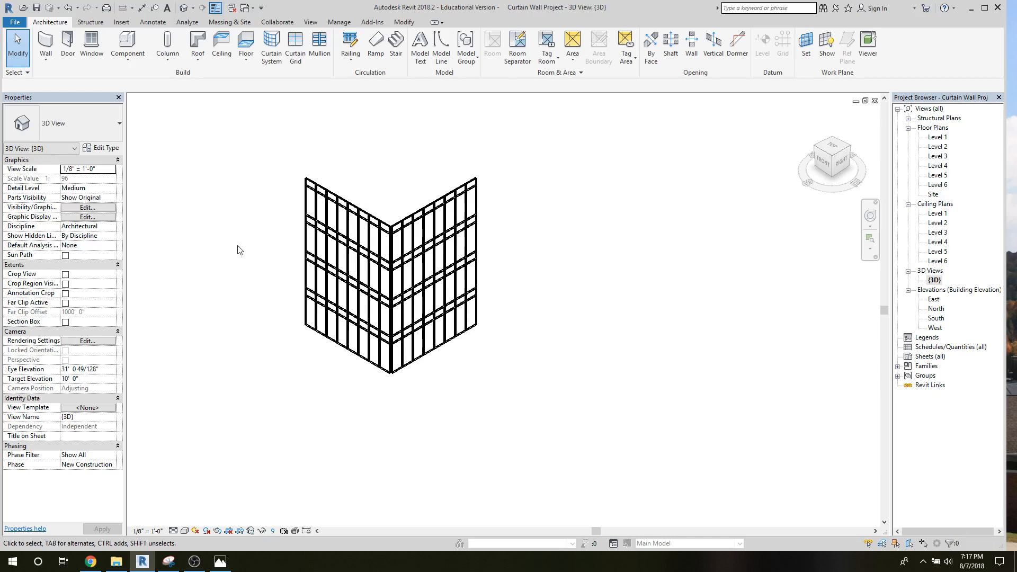
scroll(239, 249, up, 2)
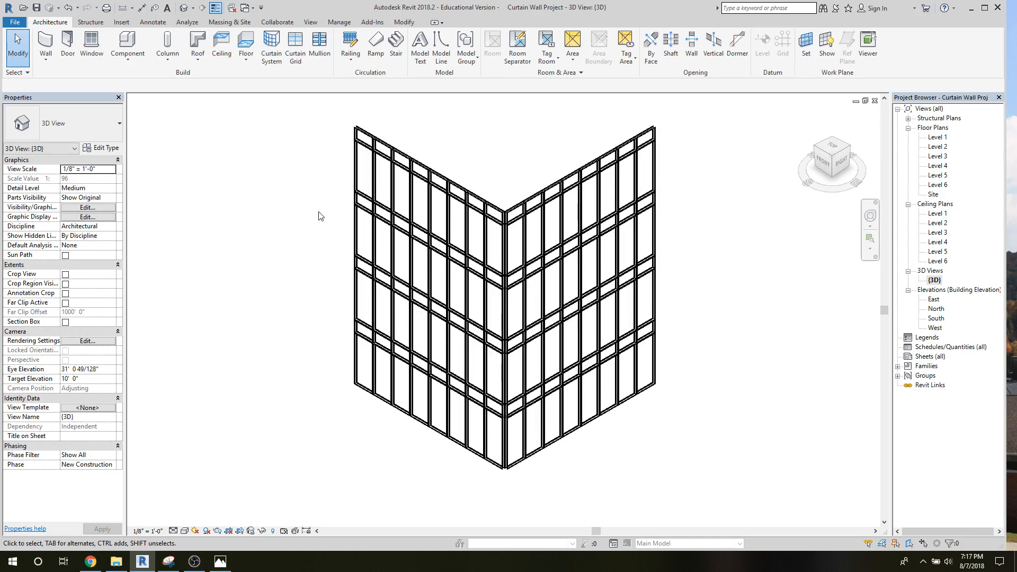
click(363, 139)
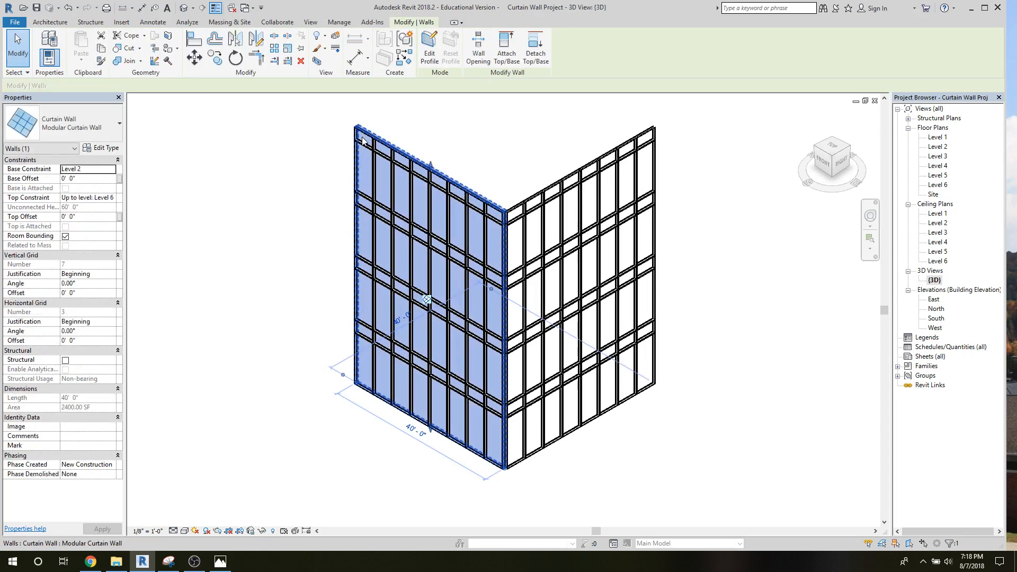
click(96, 148)
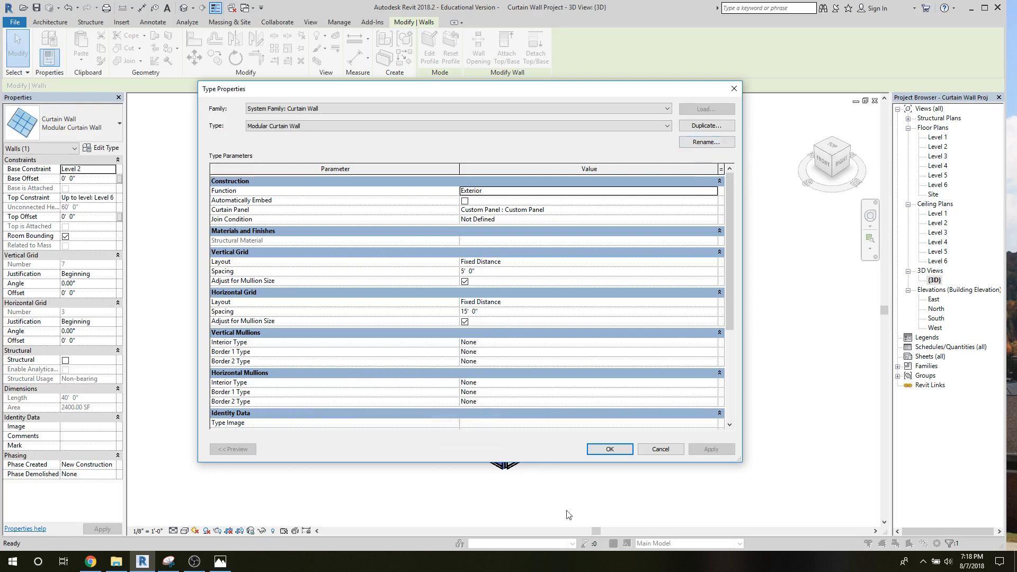
click(609, 449)
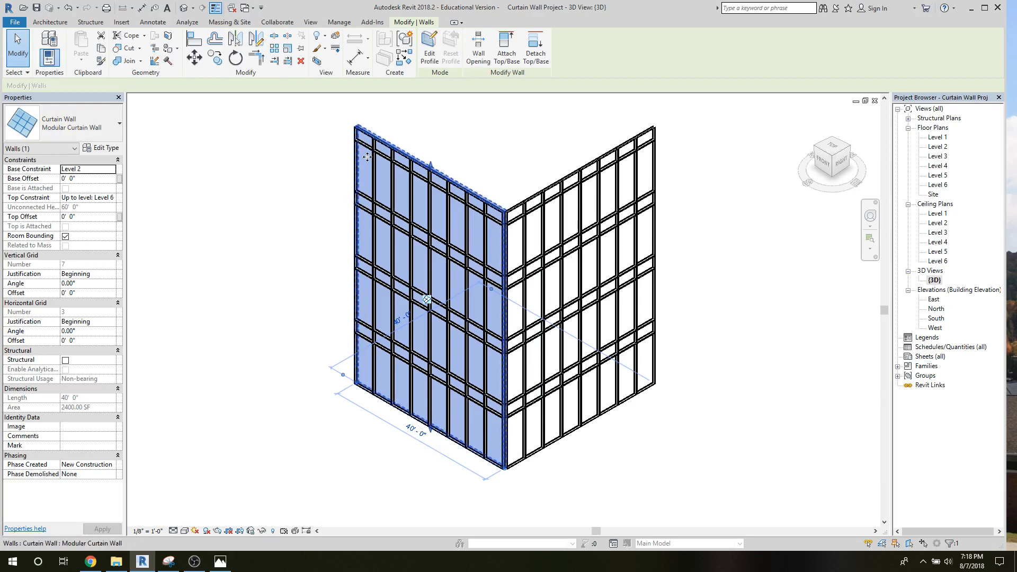
click(214, 310)
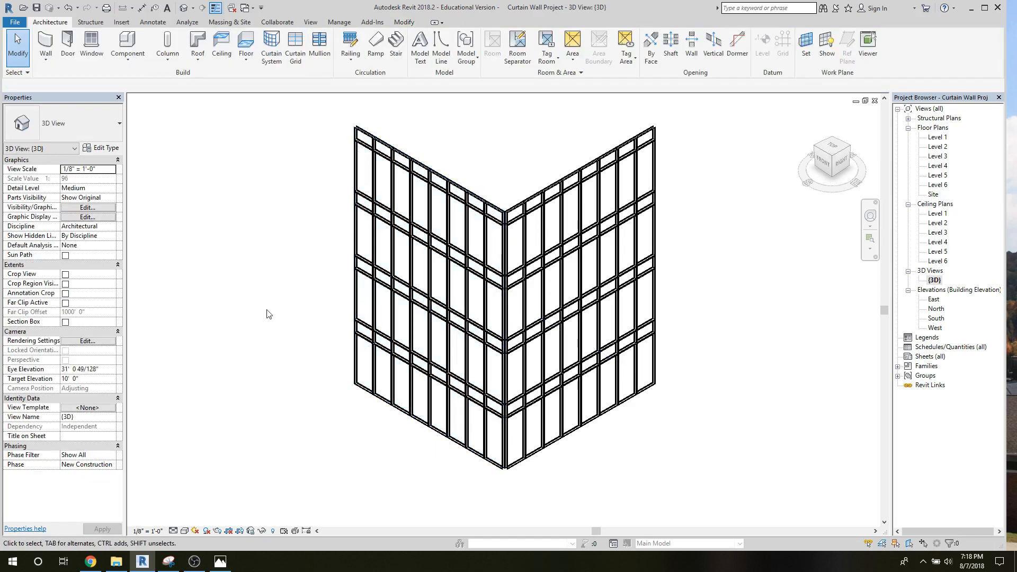